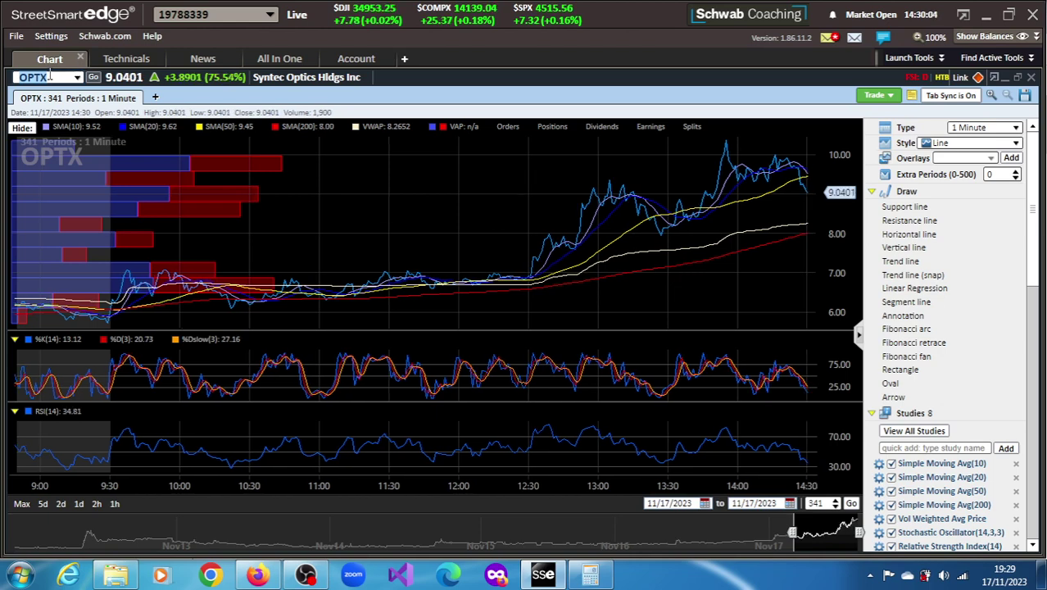
- Cycle the chart through CRIS (Curis), GPS (Gap), SAVE (Spirit Airlines) and AVGO (Broadcom), then return to OPTX
text(CRIS)
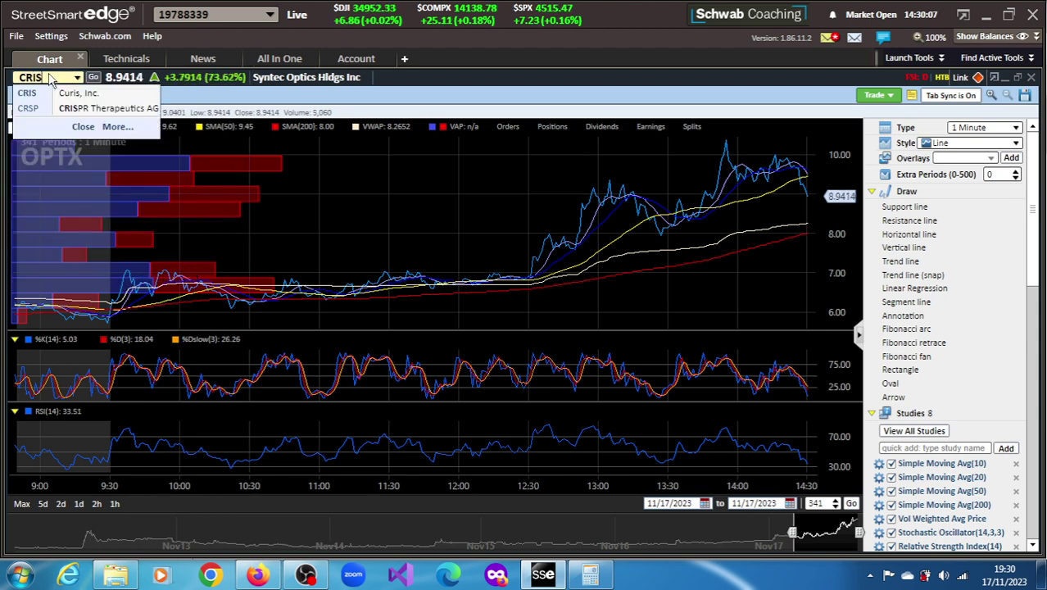
key(Return)
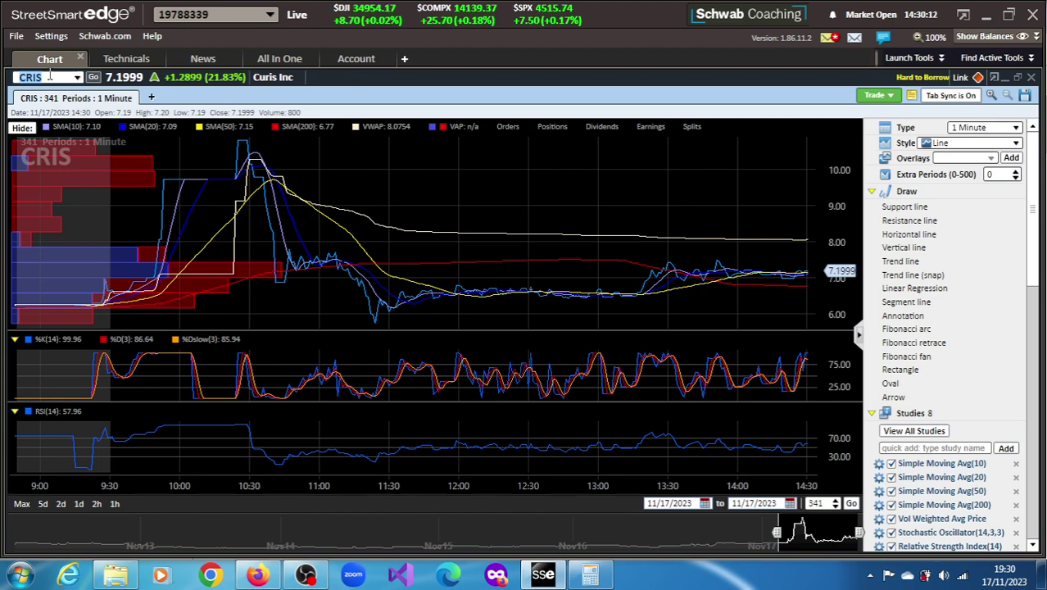
text(GPS)
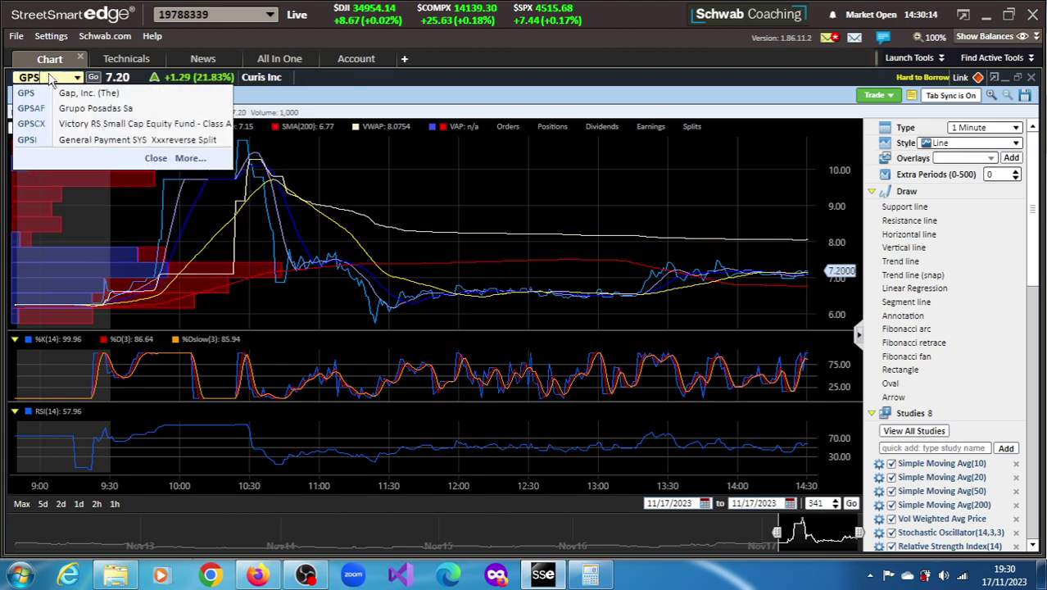
key(Return)
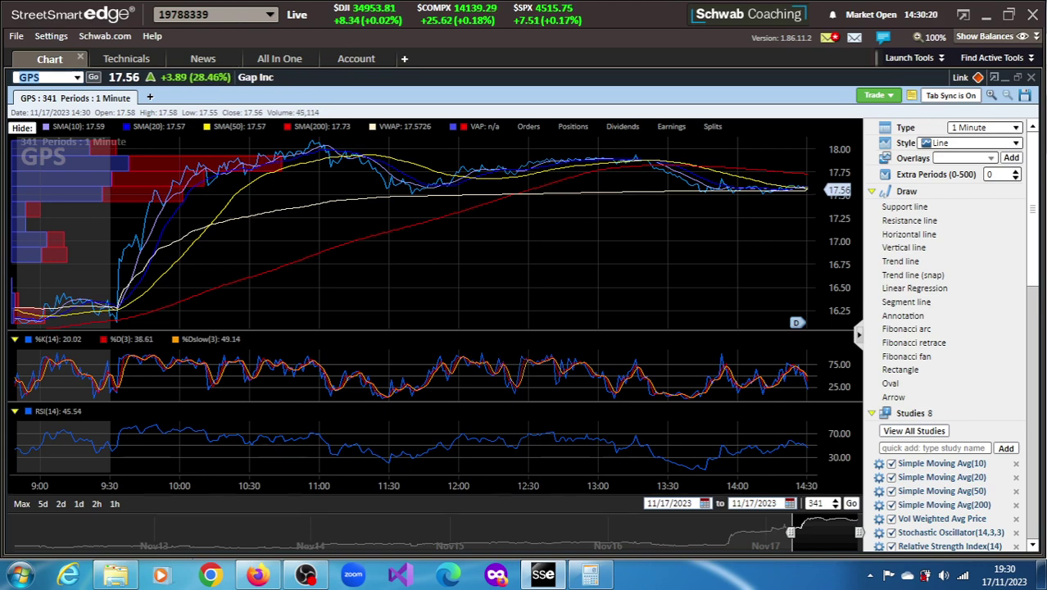
text(SAVE)
key(Return)
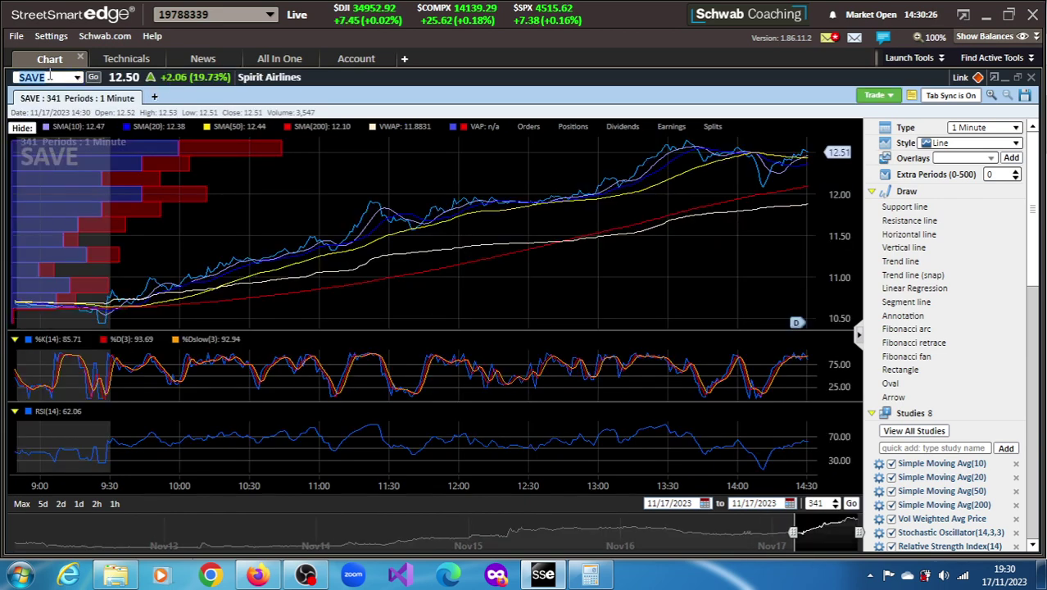
click(50, 77)
text(A)
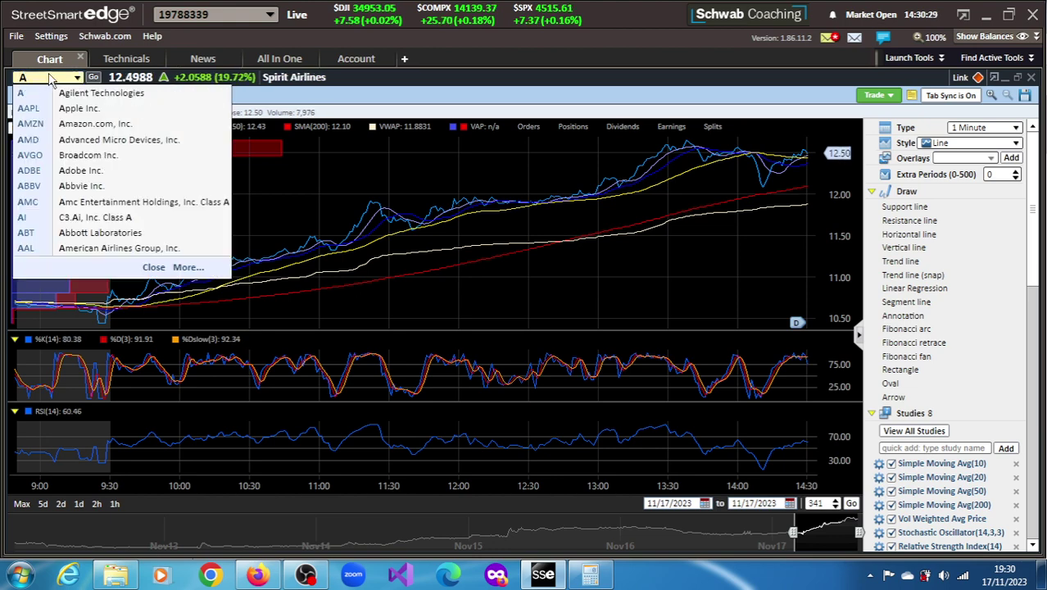
text(VGO)
key(Return)
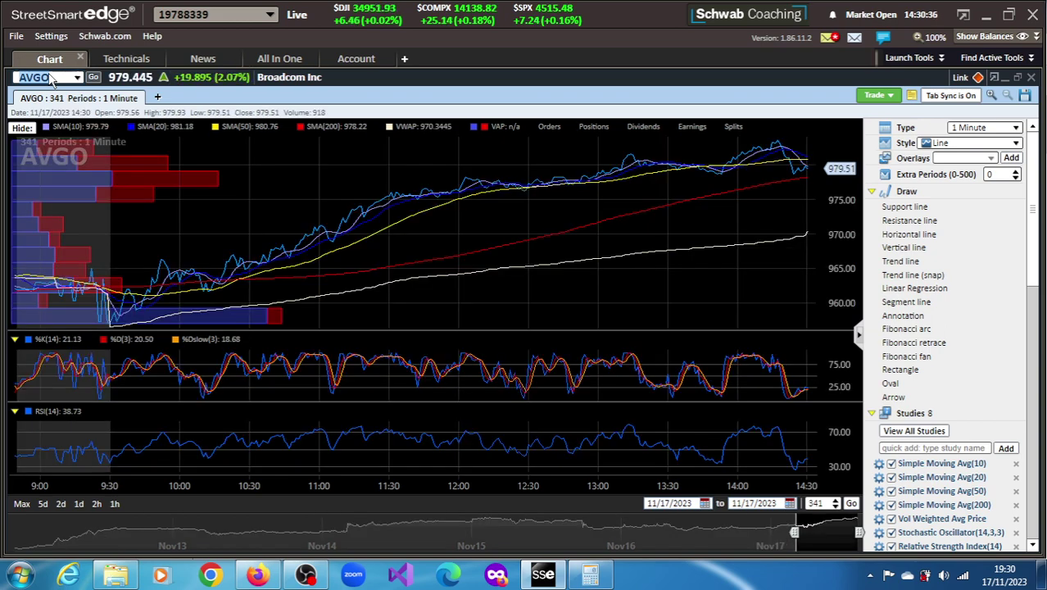
text(OPTX)
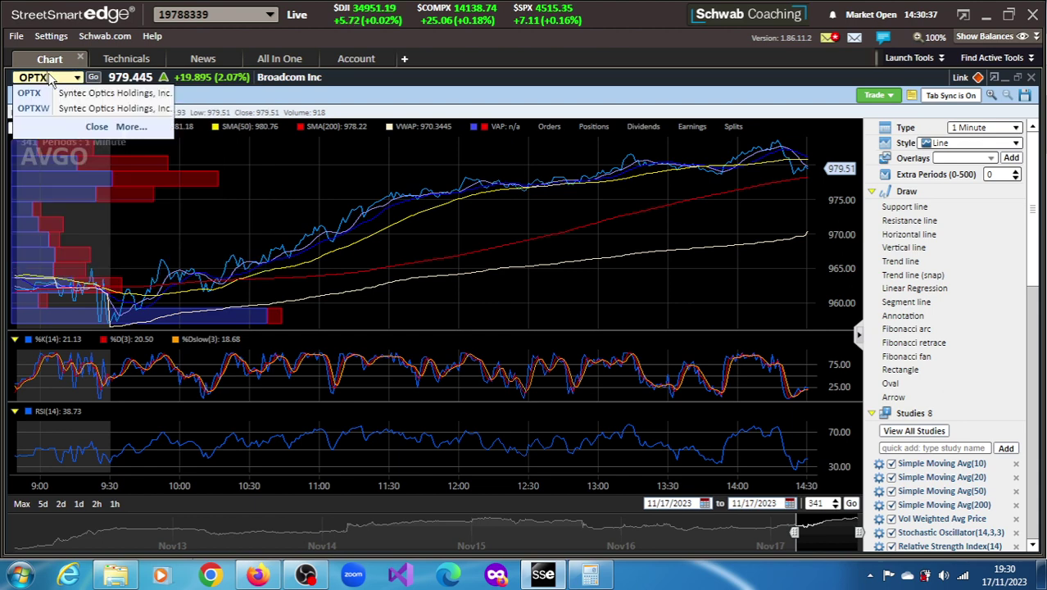
key(Return)
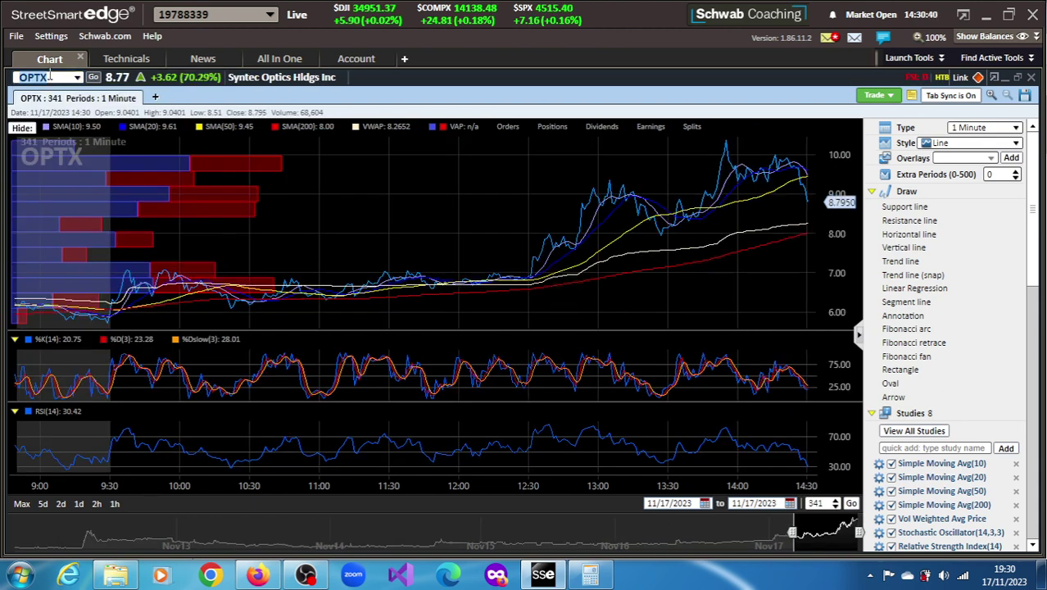
- Read the OPTX Top Premarket Gainers news story, then show the OPTX All In One panel with market depth
click(201, 61)
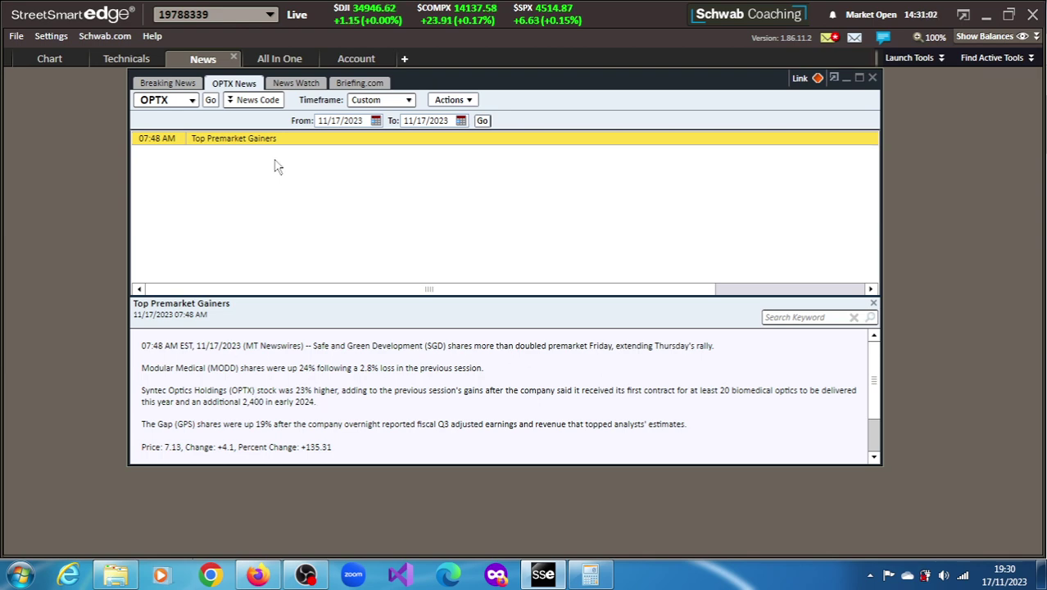
click(279, 58)
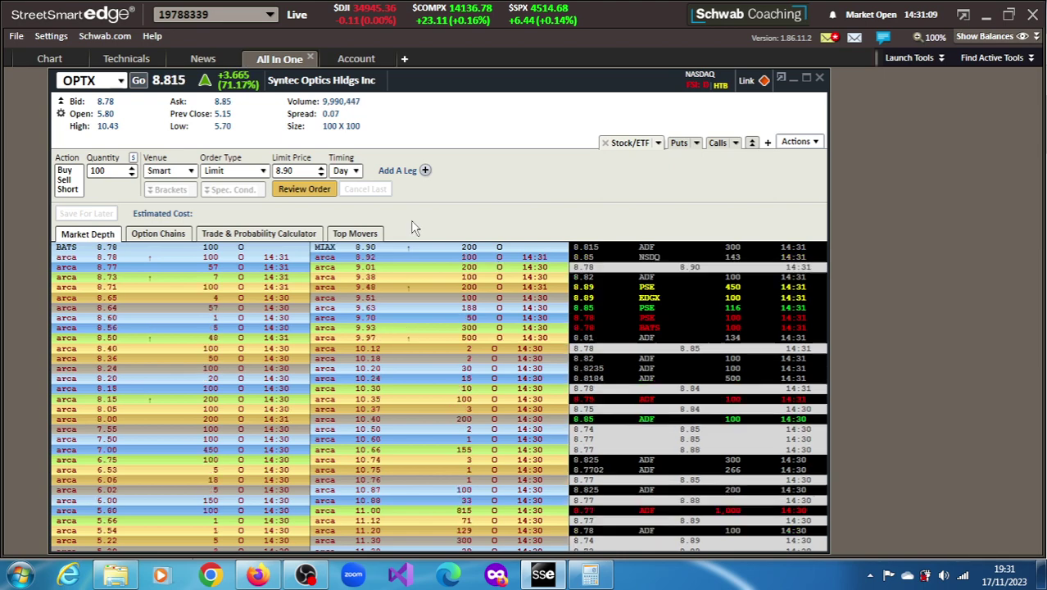
click(153, 236)
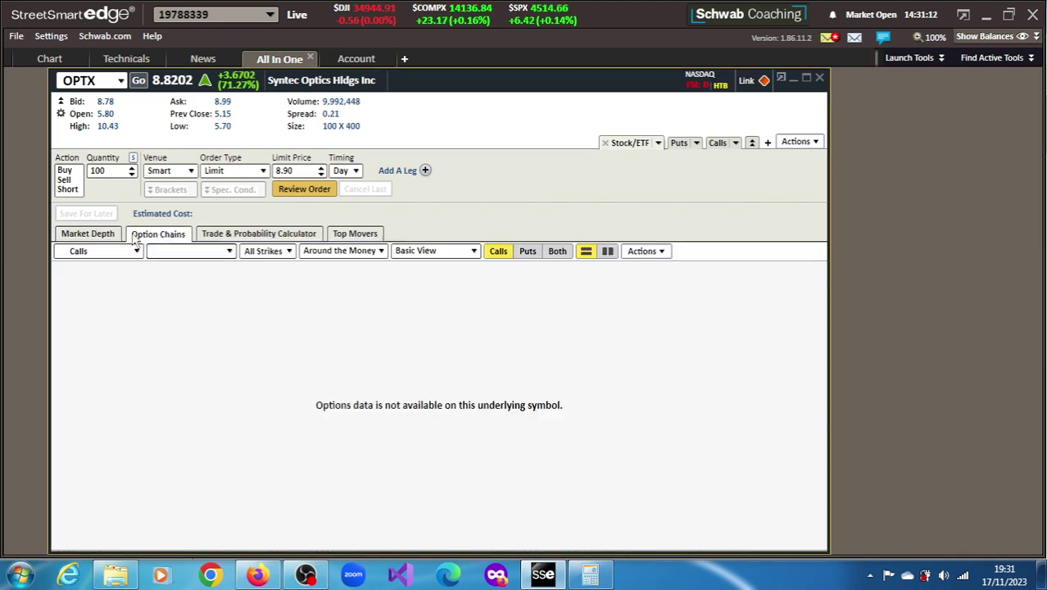
click(82, 235)
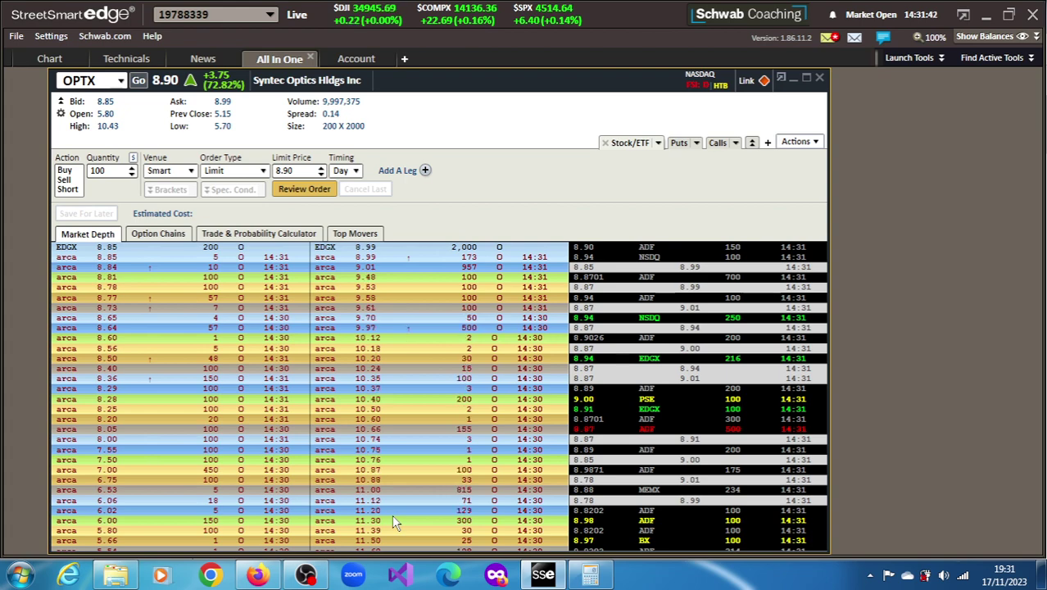
- In the browser's TradingView page, load the Syntec Optics (OPTX) daily chart in place of NVDA
click(256, 575)
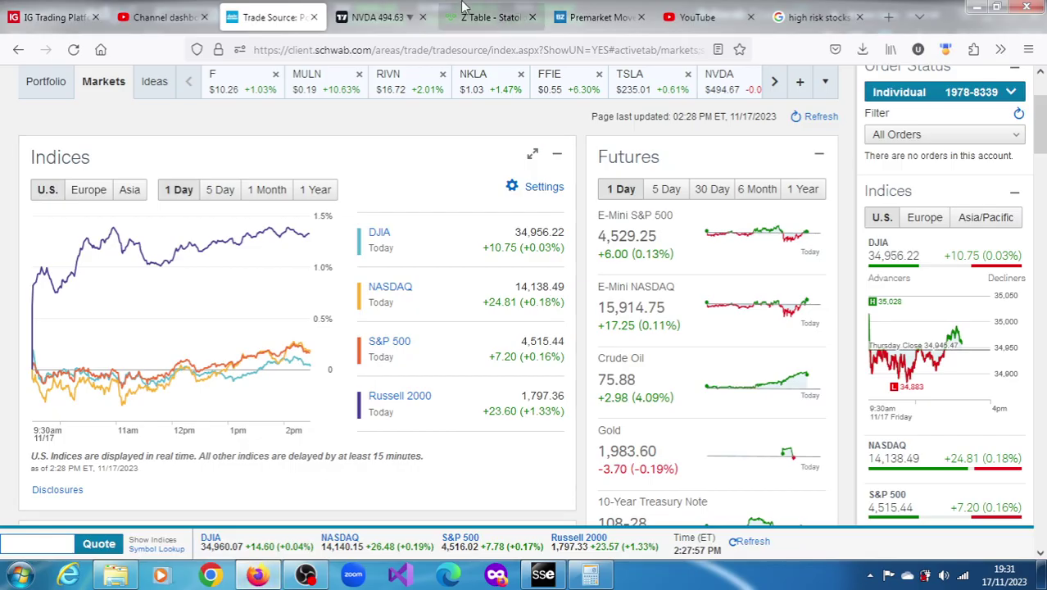
click(366, 12)
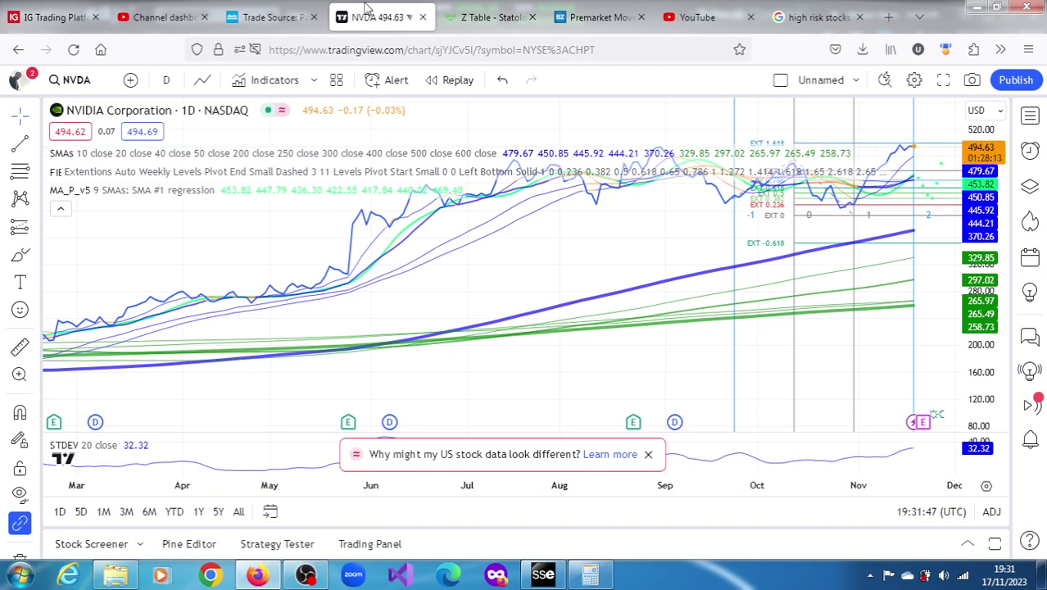
click(69, 82)
text(OP)
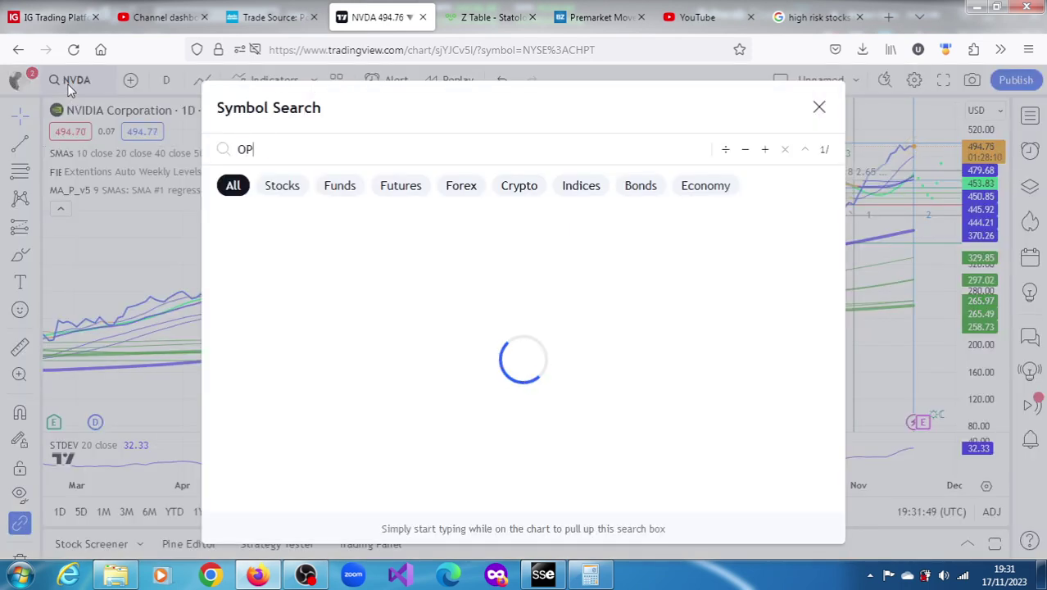
text(TX)
key(Return)
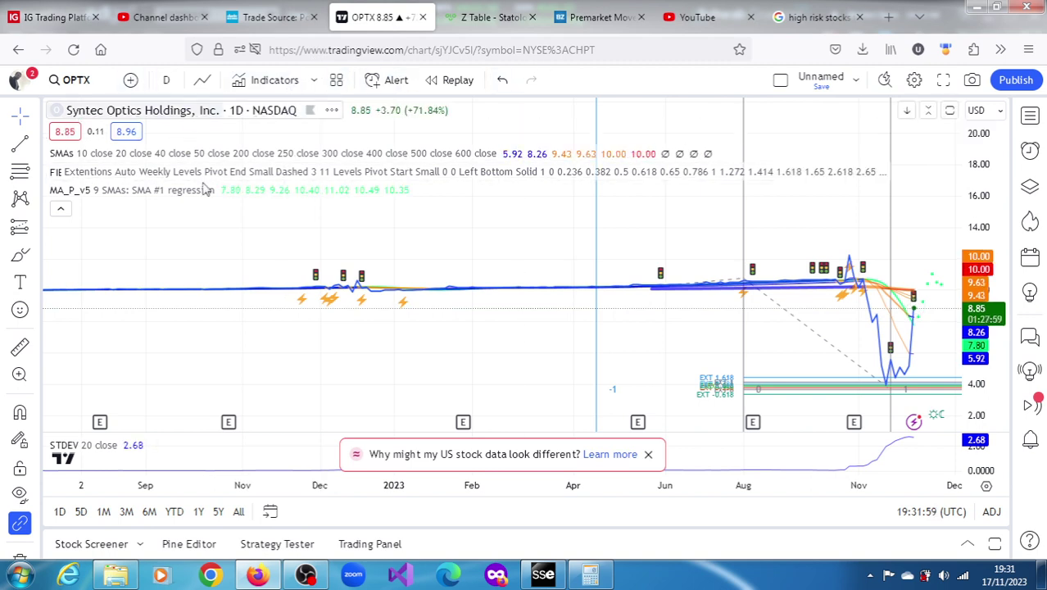
- Set the OPTX chart interval to 1 week, then change it to 45 minutes
click(168, 81)
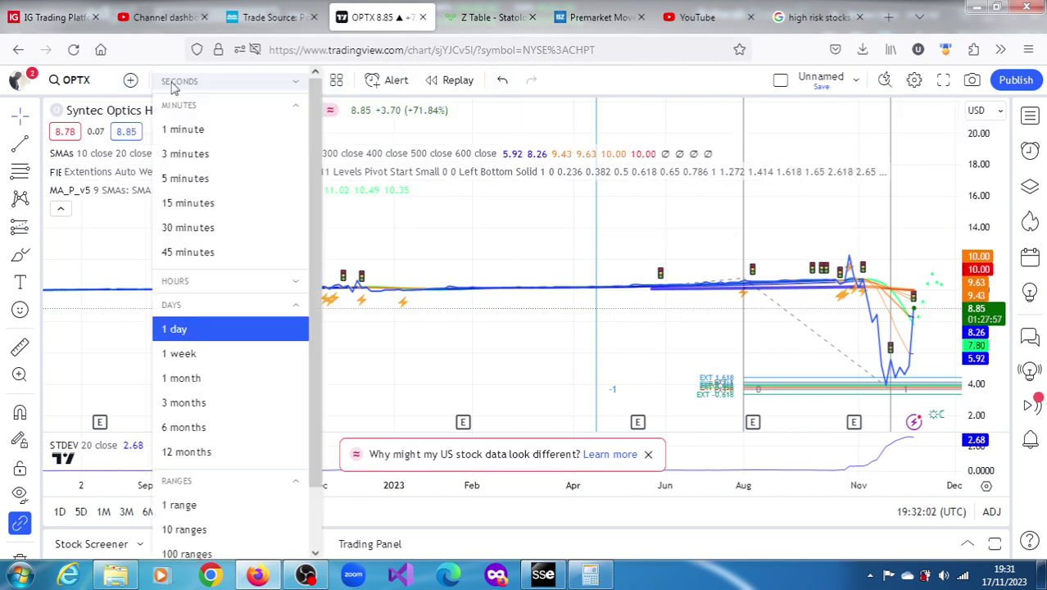
click(185, 360)
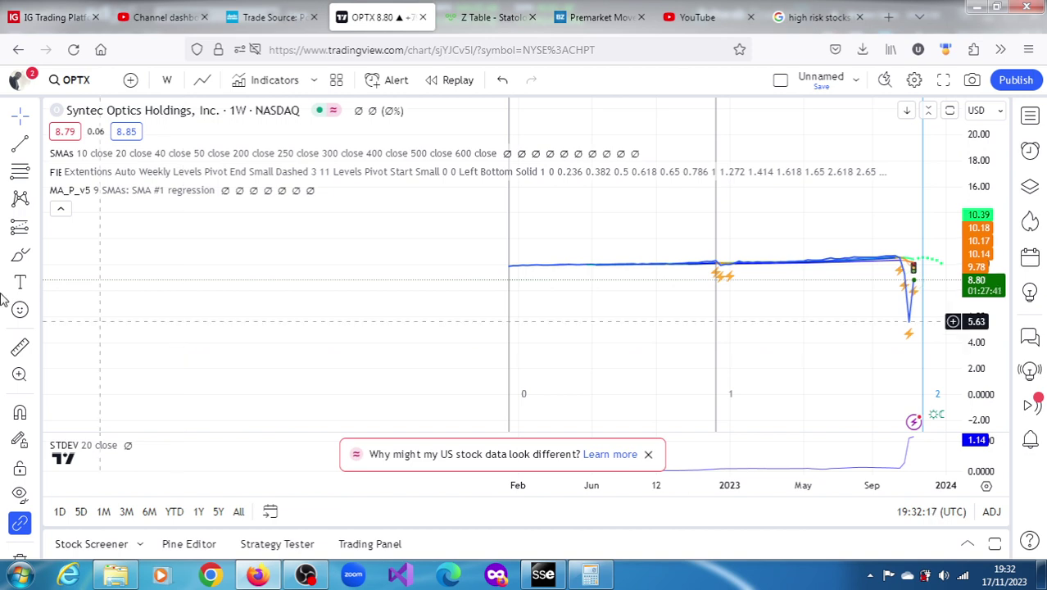
click(167, 85)
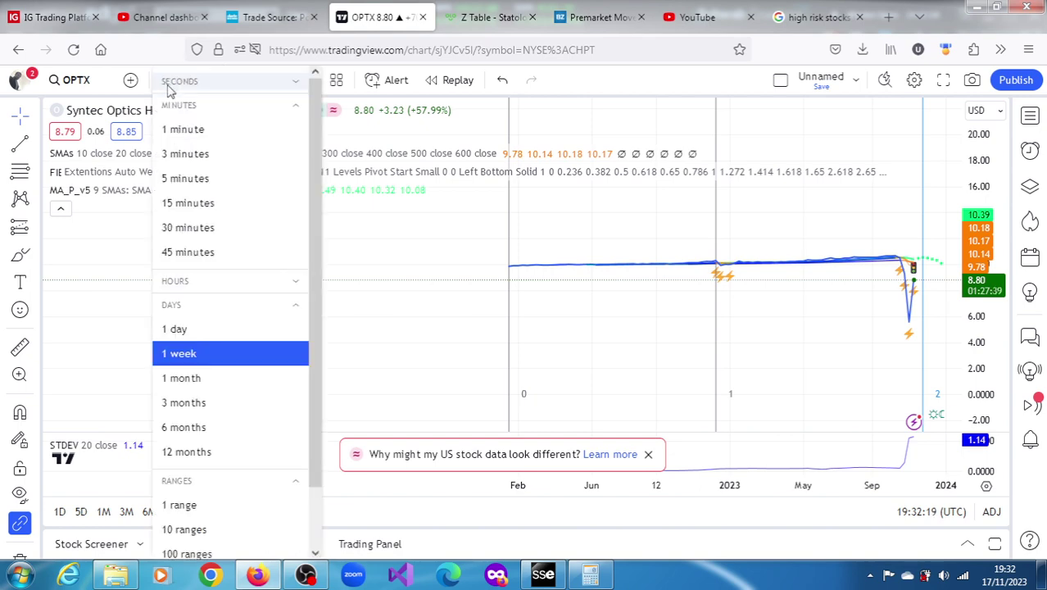
click(213, 251)
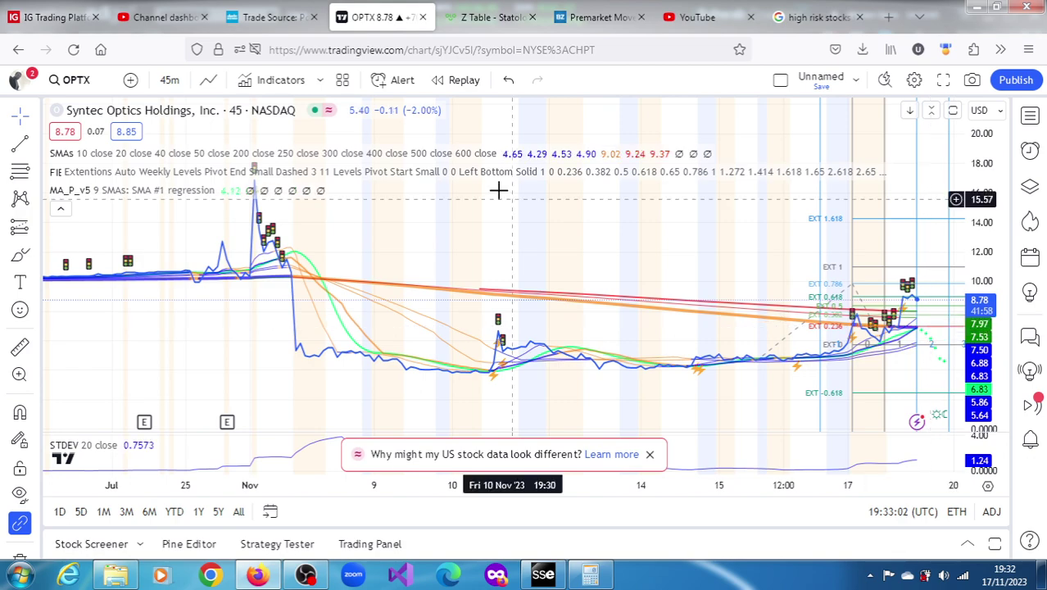
- Back in StreetSmart Edge, load CRIS, read its Truist buy-rating news, then view its 1-minute chart
click(545, 574)
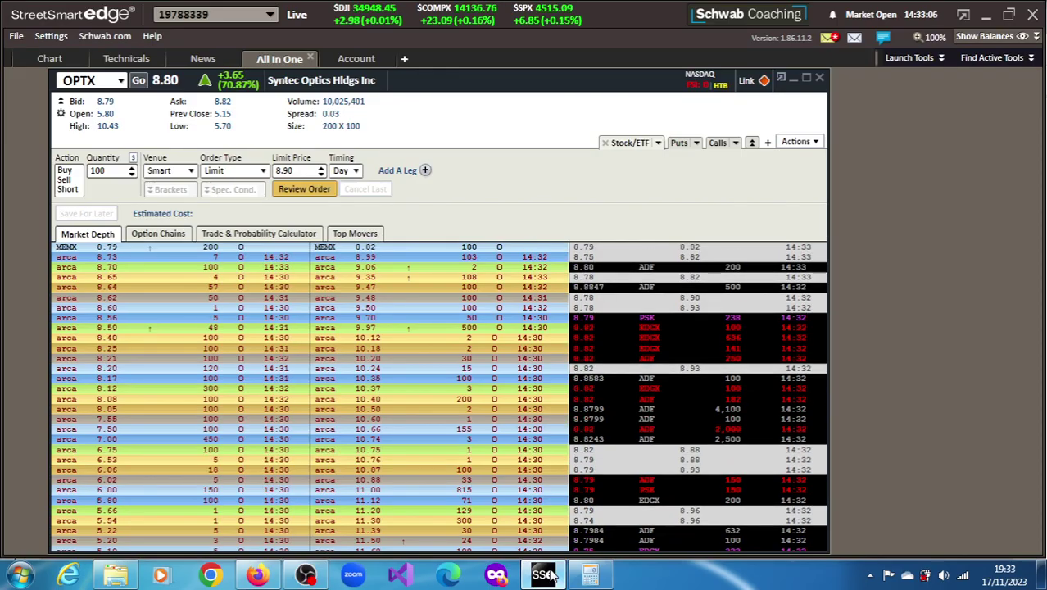
click(91, 80)
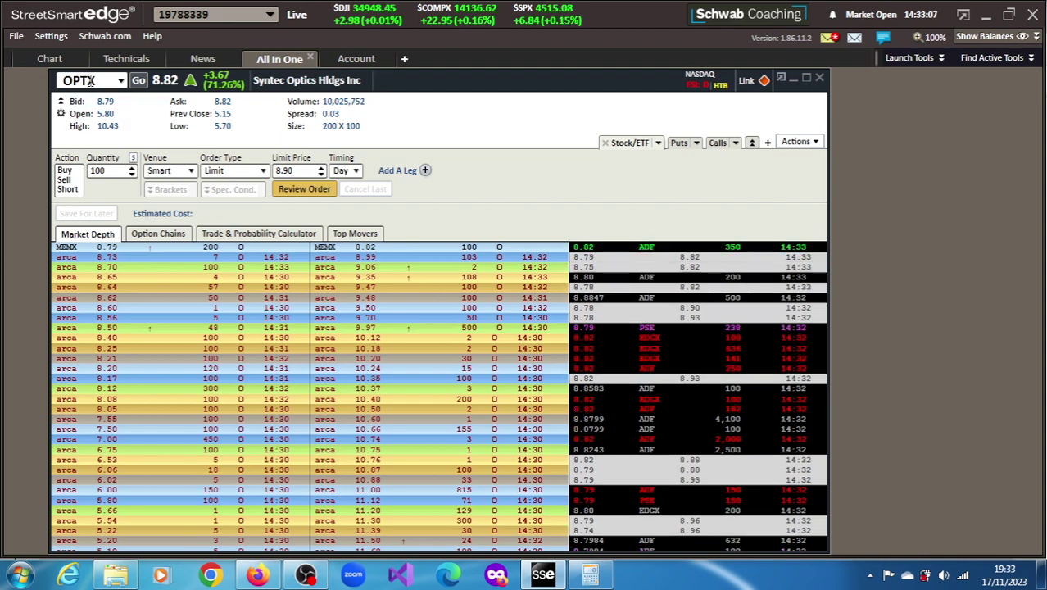
text(CRIS)
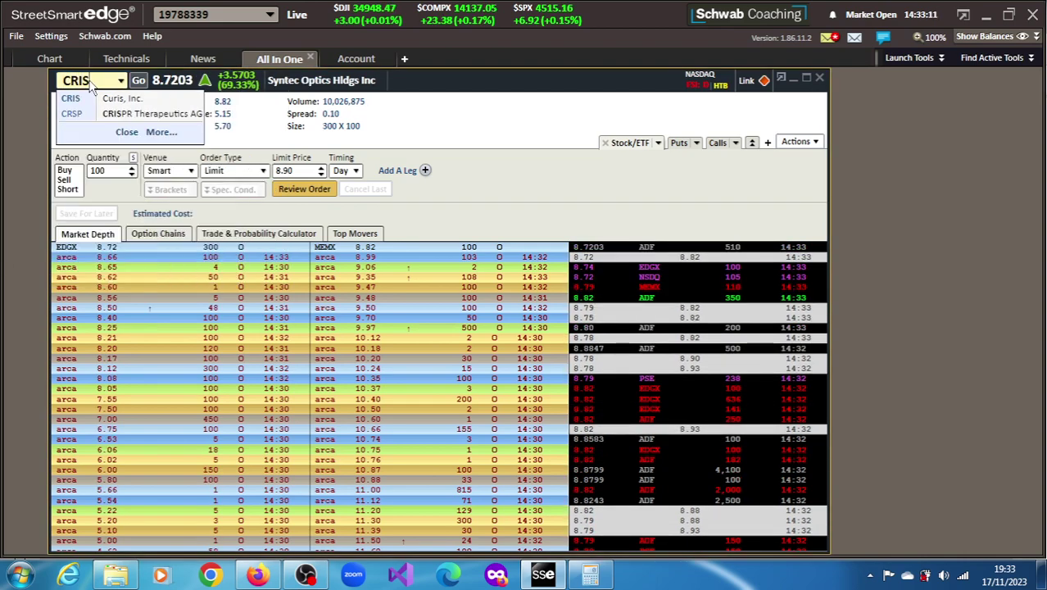
key(Return)
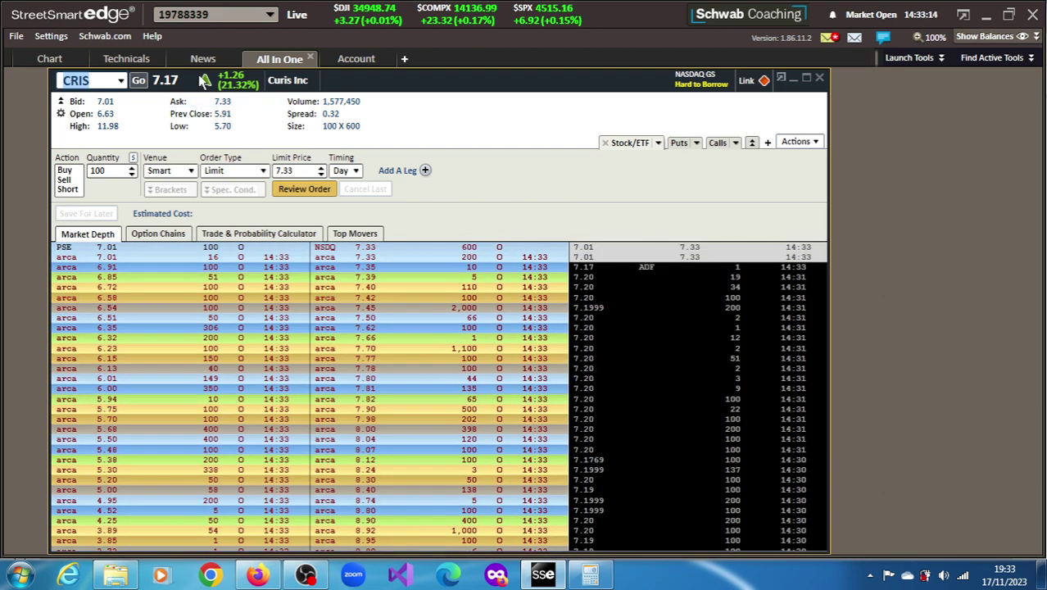
click(199, 64)
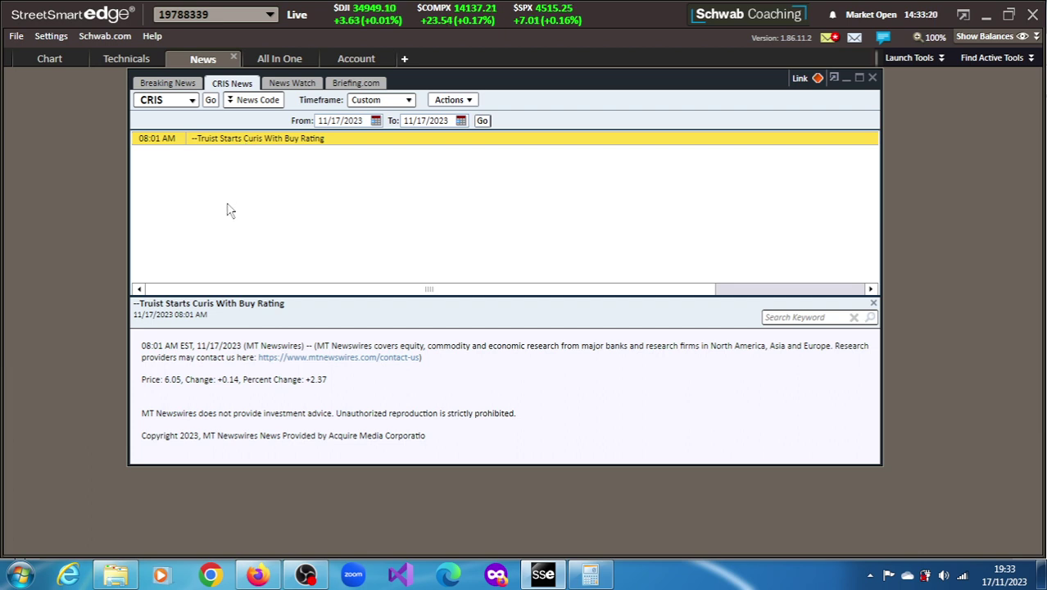
click(46, 61)
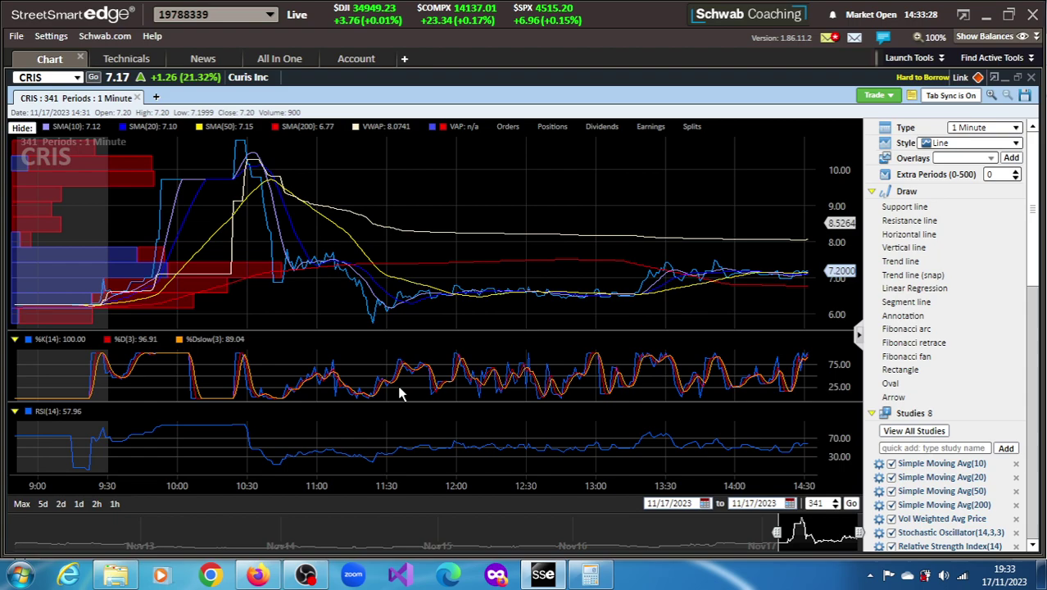
- Load the Curis (CRIS) chart in TradingView and set it to the 1-day interval
click(258, 574)
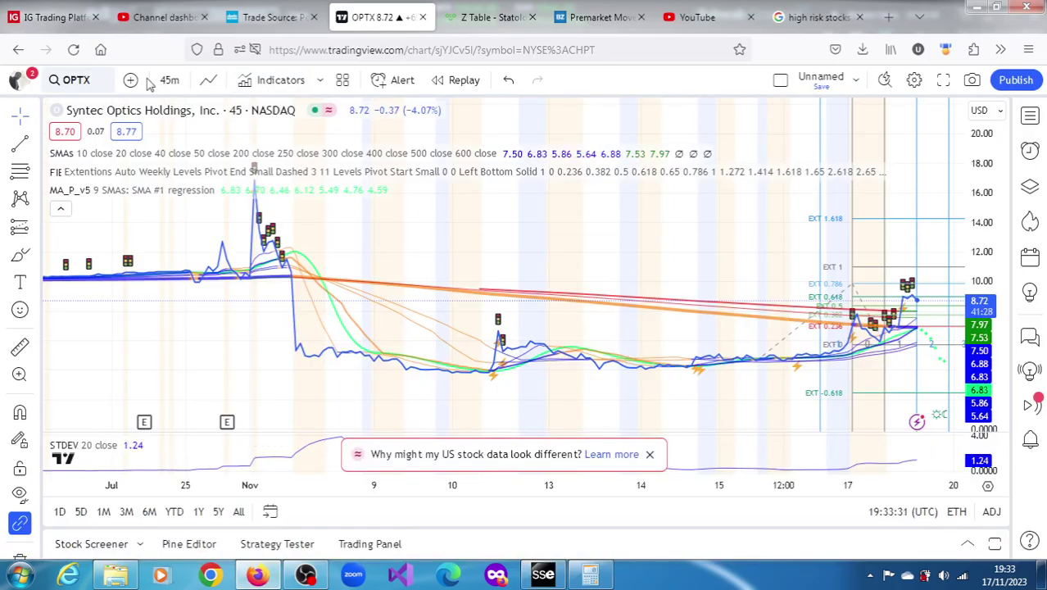
click(86, 82)
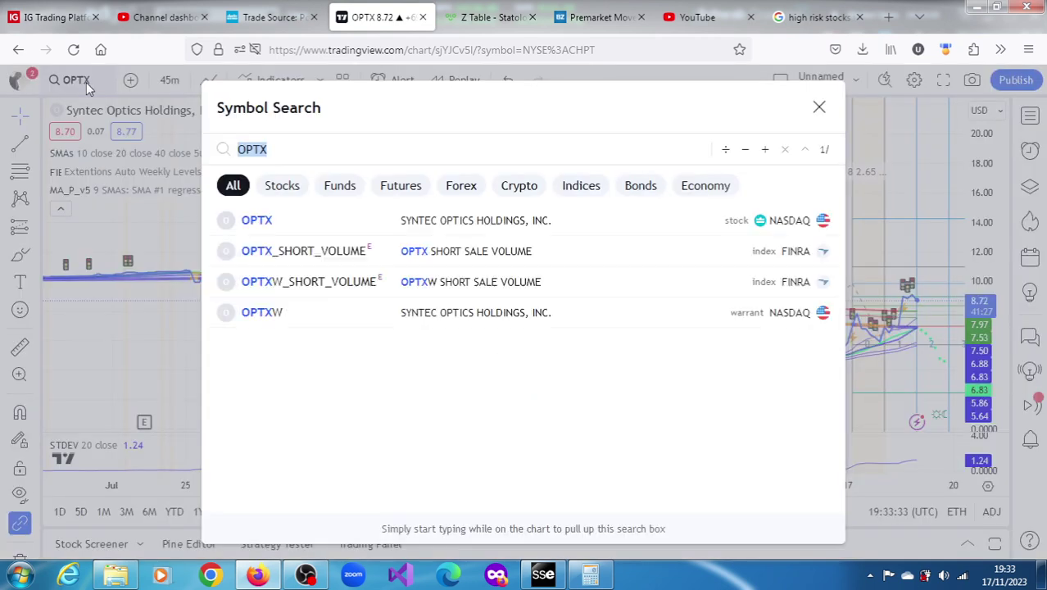
text(CUR)
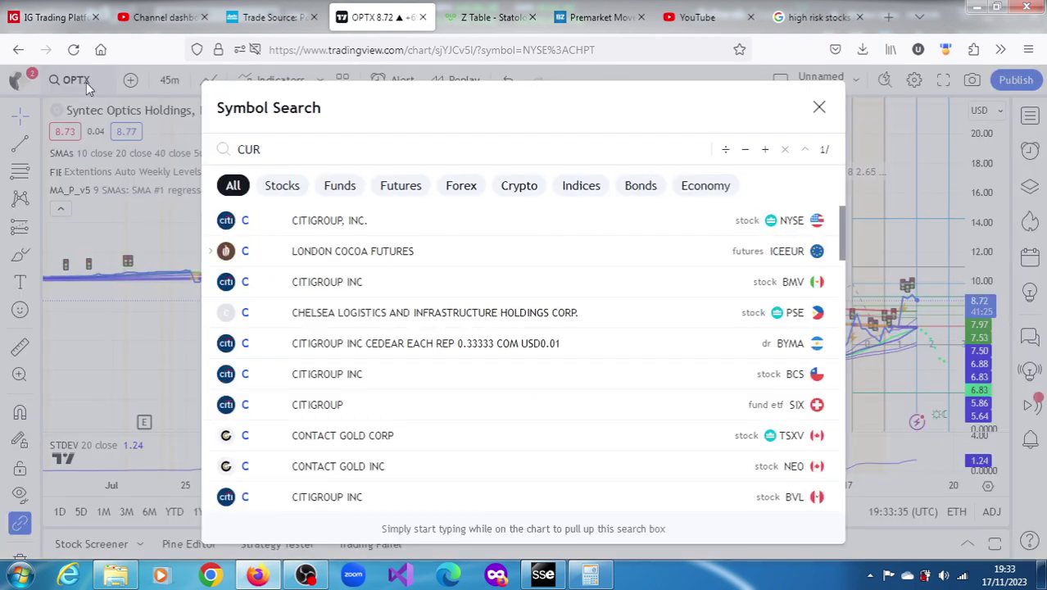
text(I)
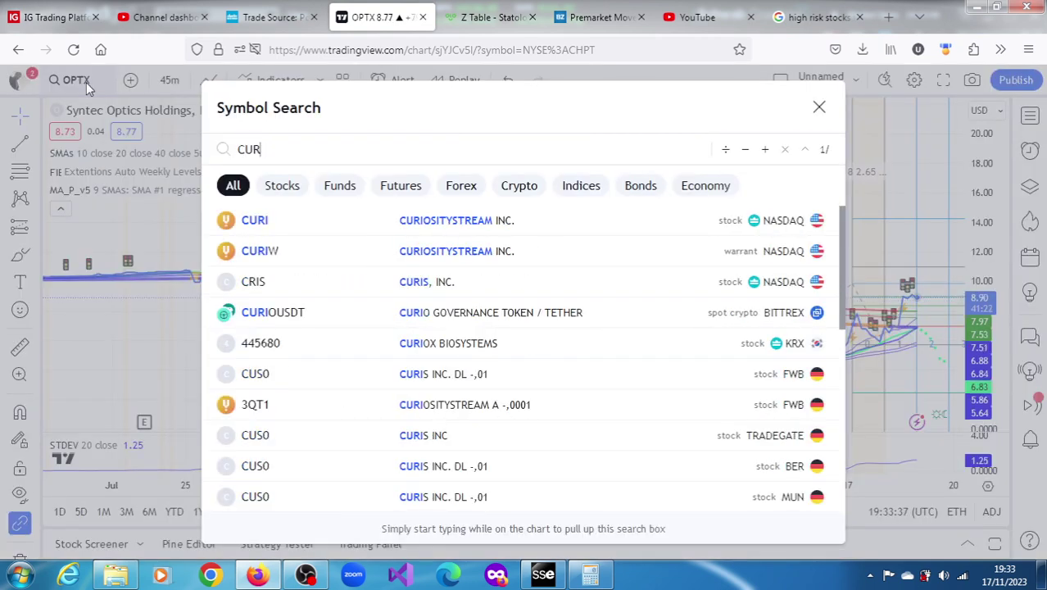
key(BackSpace)
key(BackSpace)
key(BackSpace)
text(RISS)
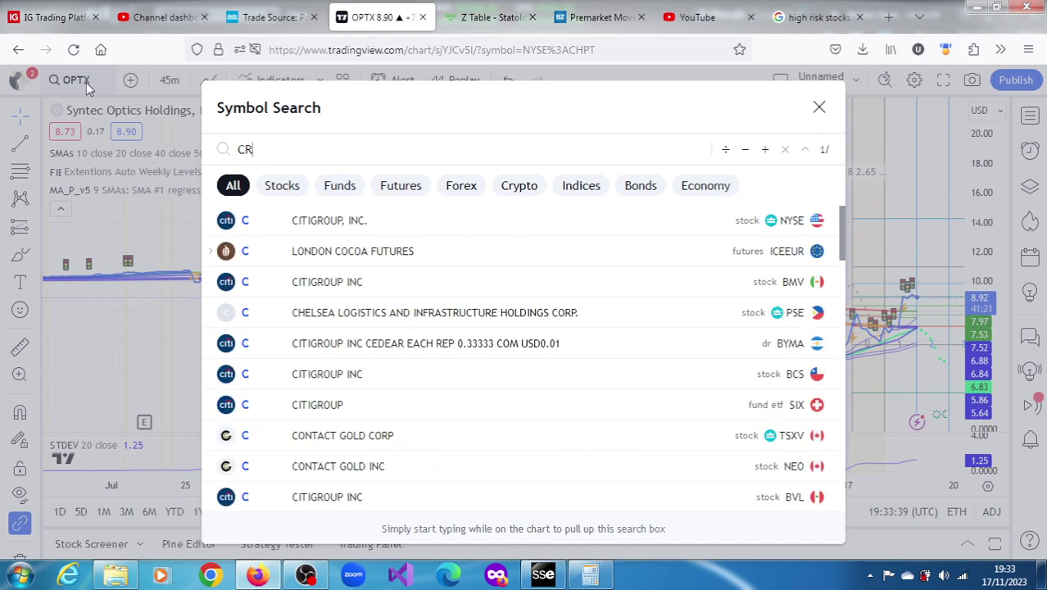
key(BackSpace)
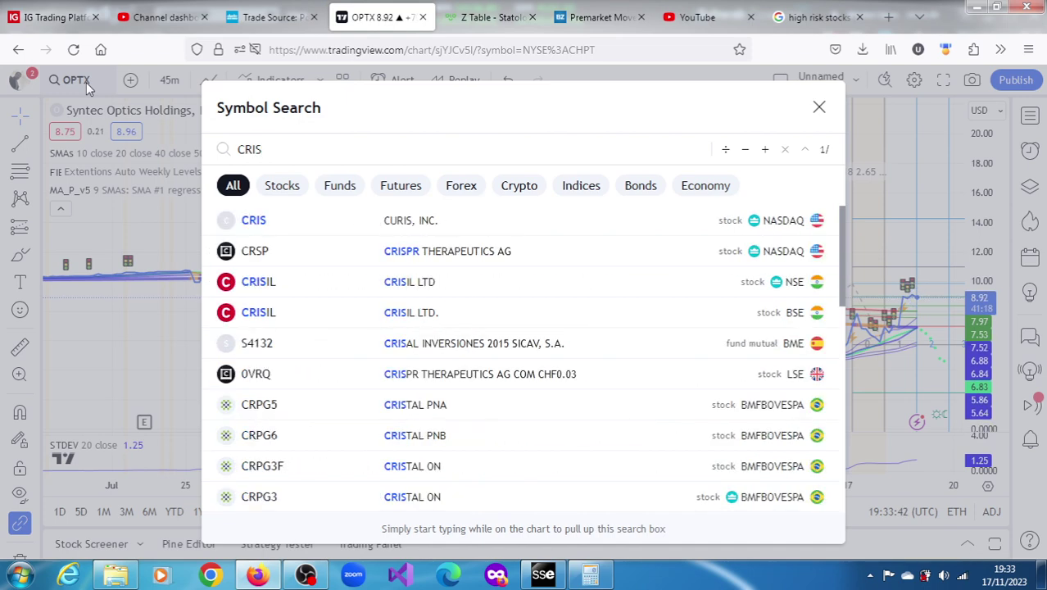
key(Return)
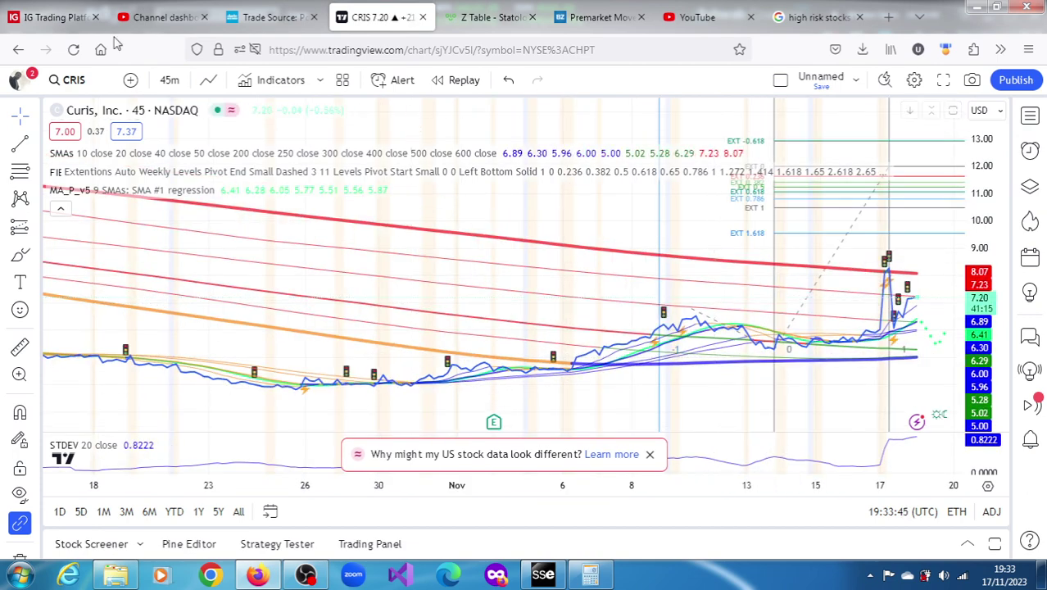
click(169, 79)
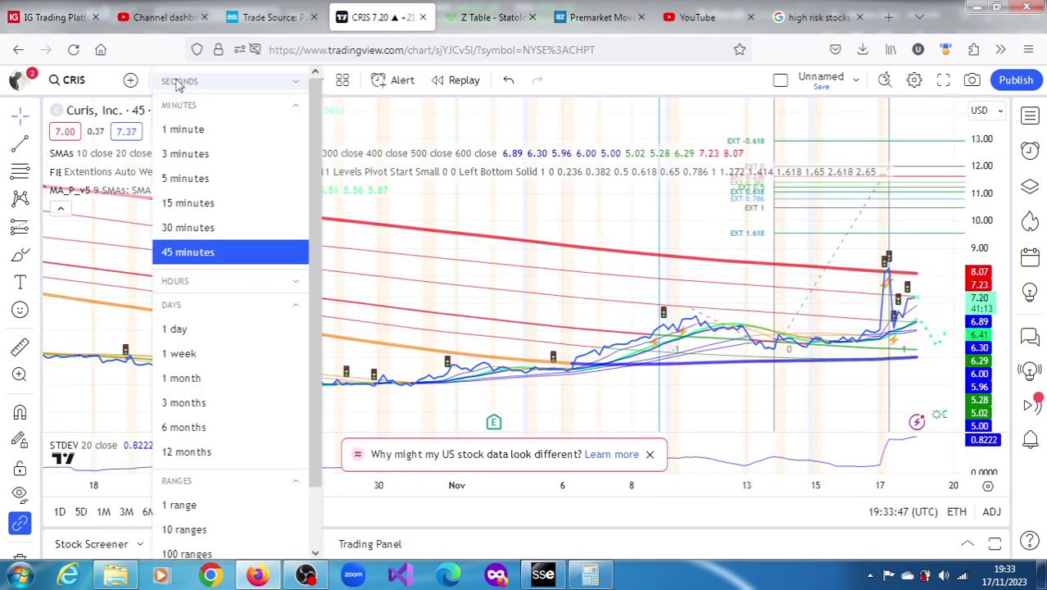
click(190, 329)
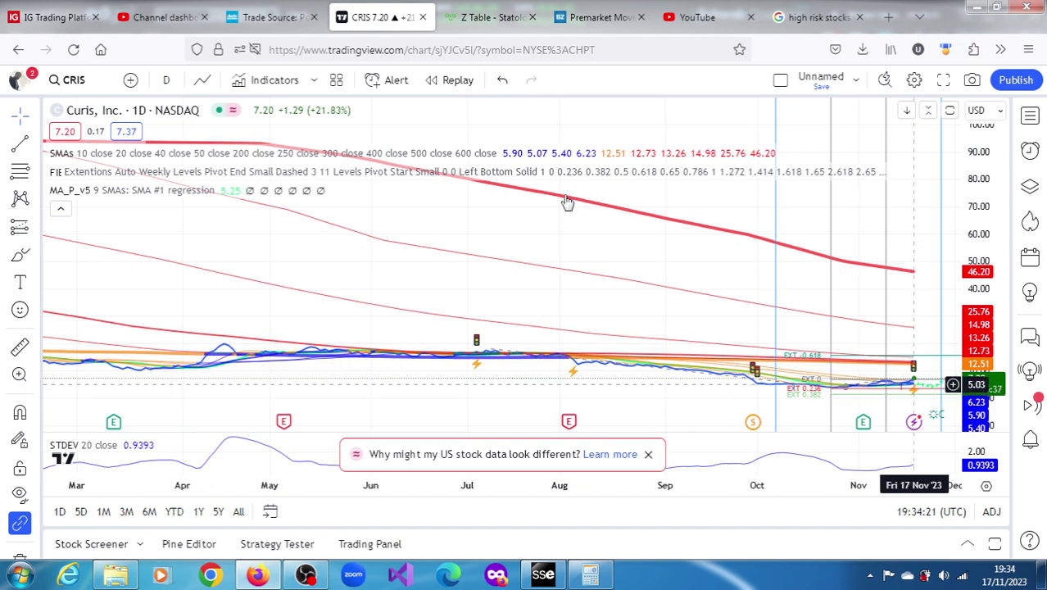
- Search GPS to show the Gap, Inc. daily chart in place of Curis
click(80, 77)
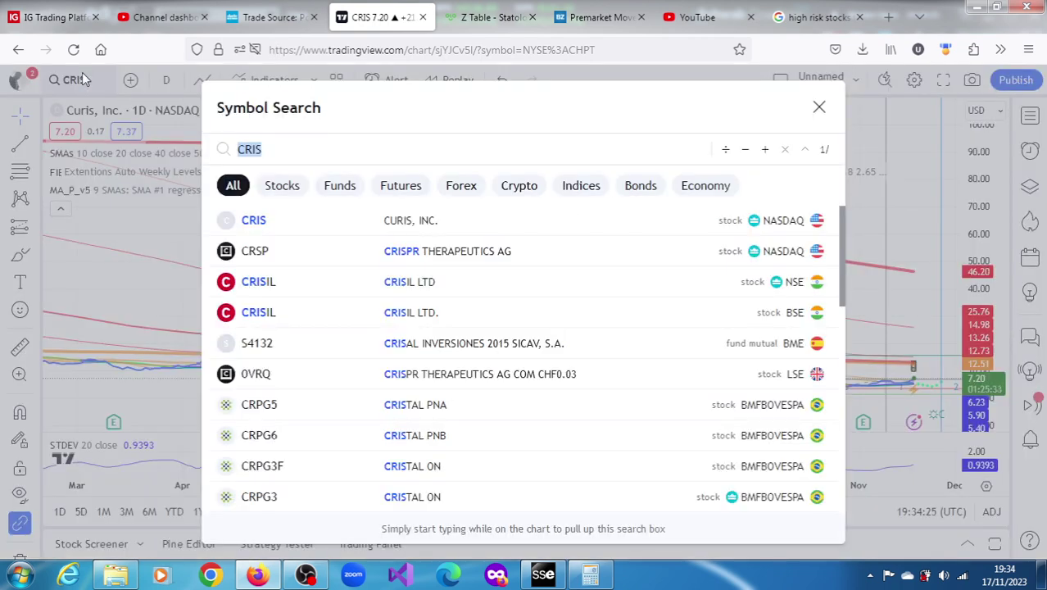
text(GPS)
key(Return)
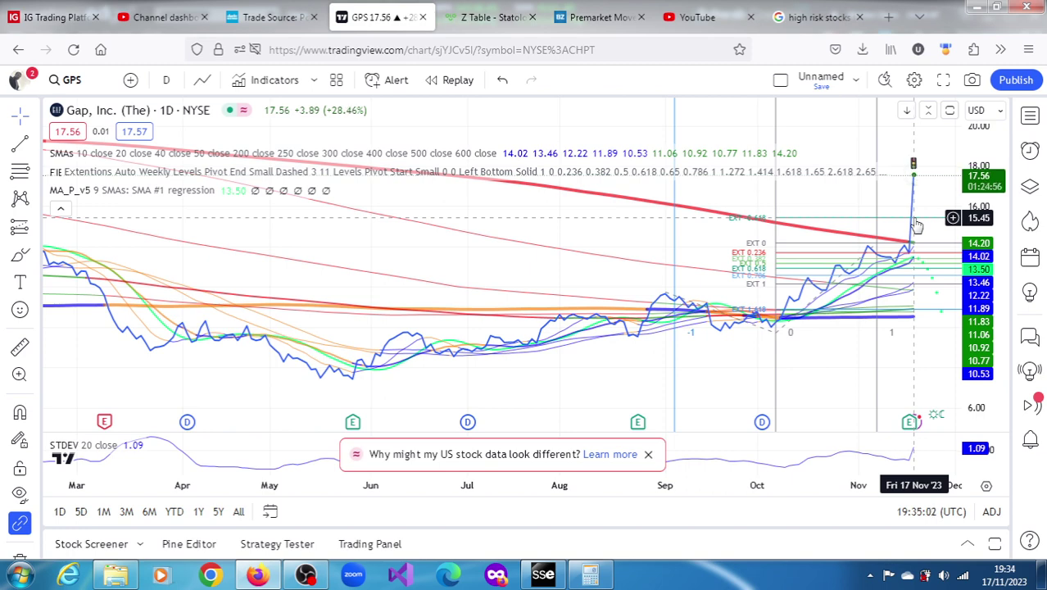
- Switch the GPS chart to 1-week bars, then to monthly bars
click(168, 82)
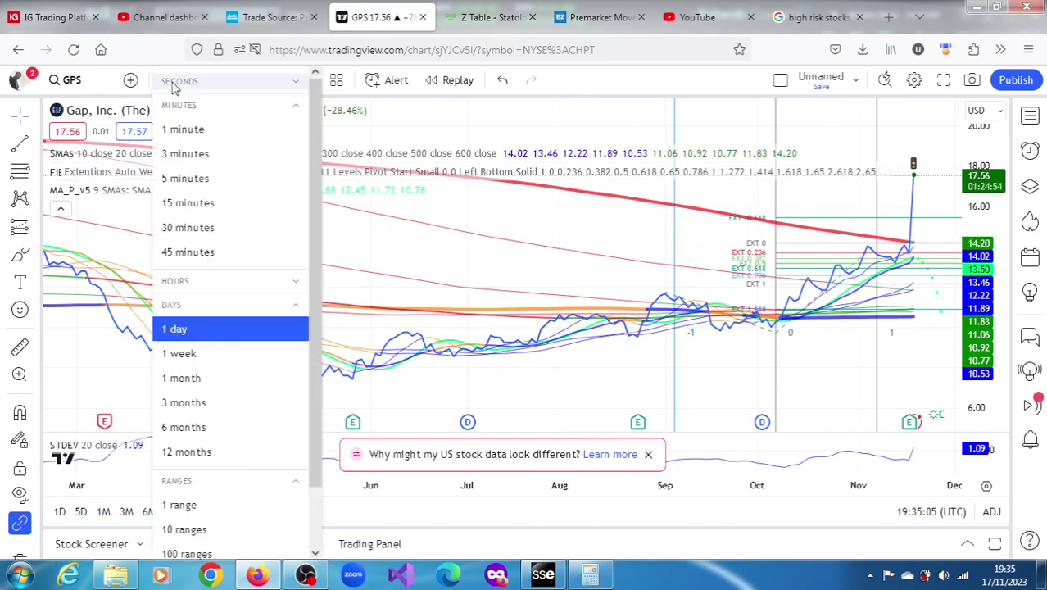
click(181, 354)
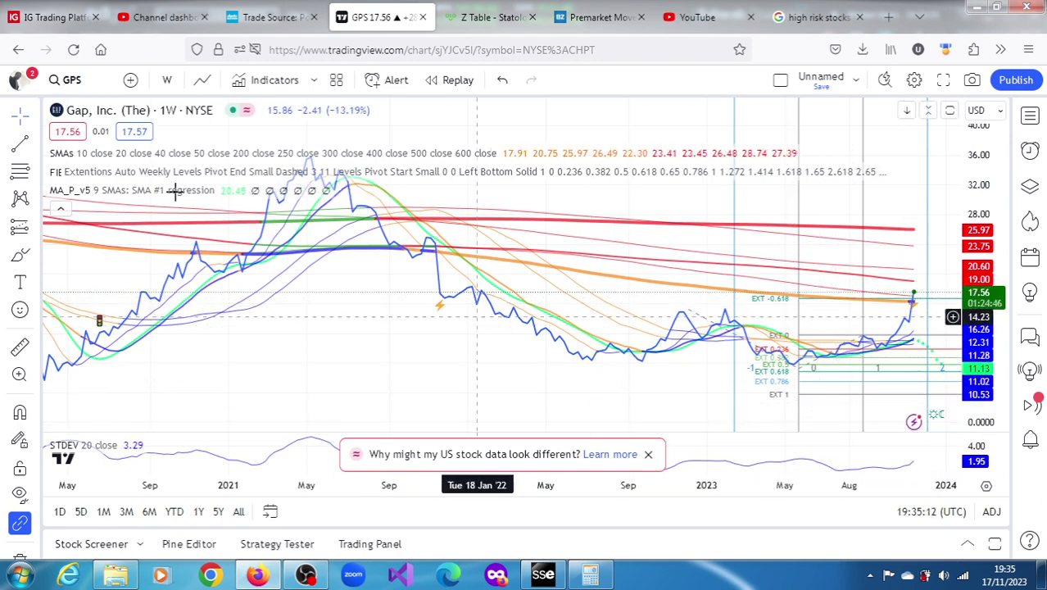
click(167, 81)
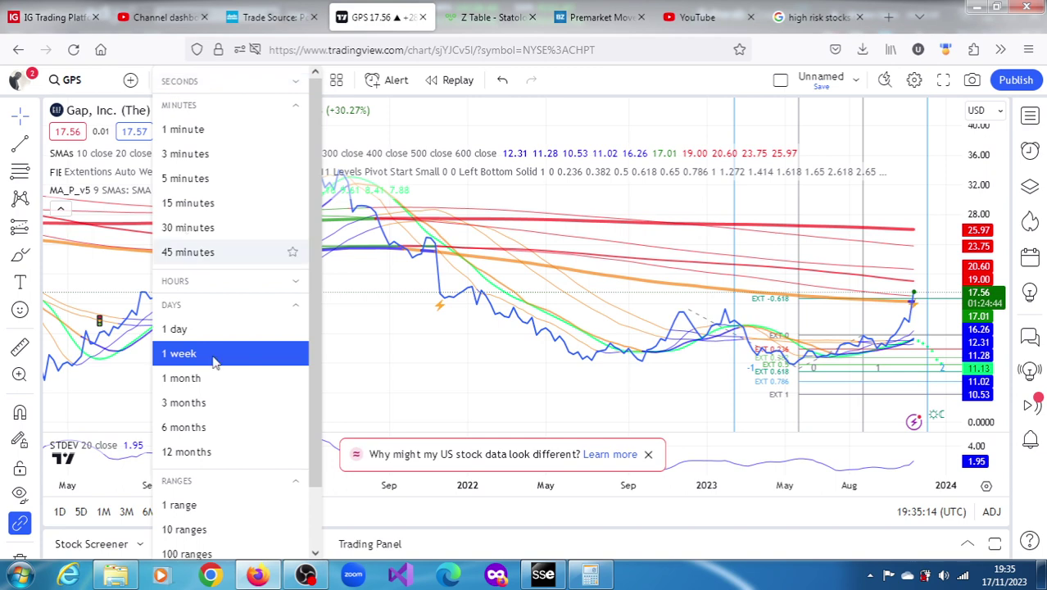
click(195, 381)
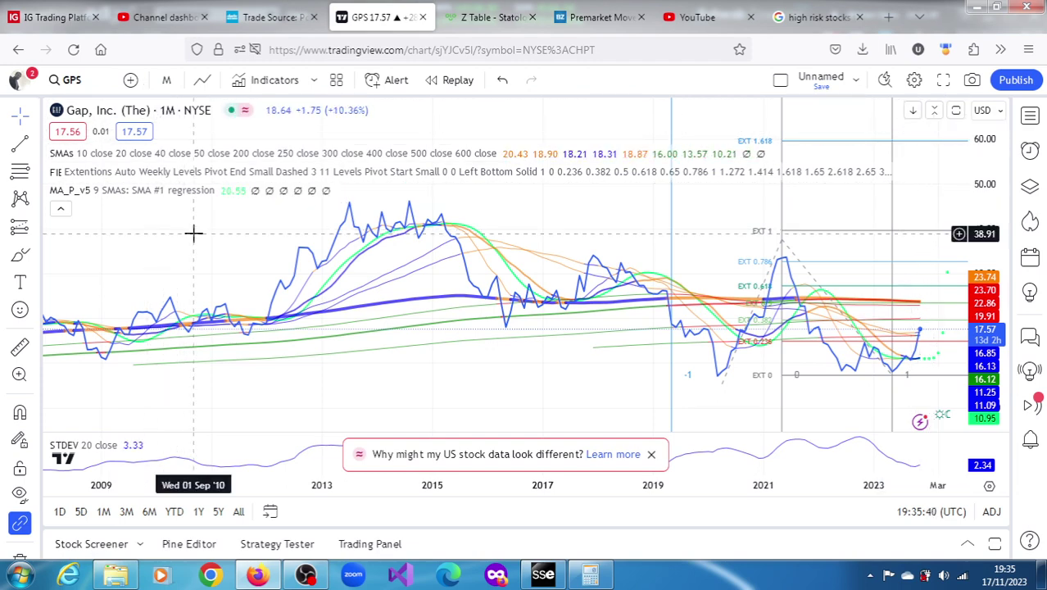
- Back in StreetSmart Edge, load GPS, check its latest news, then switch to the All In One panel
click(543, 573)
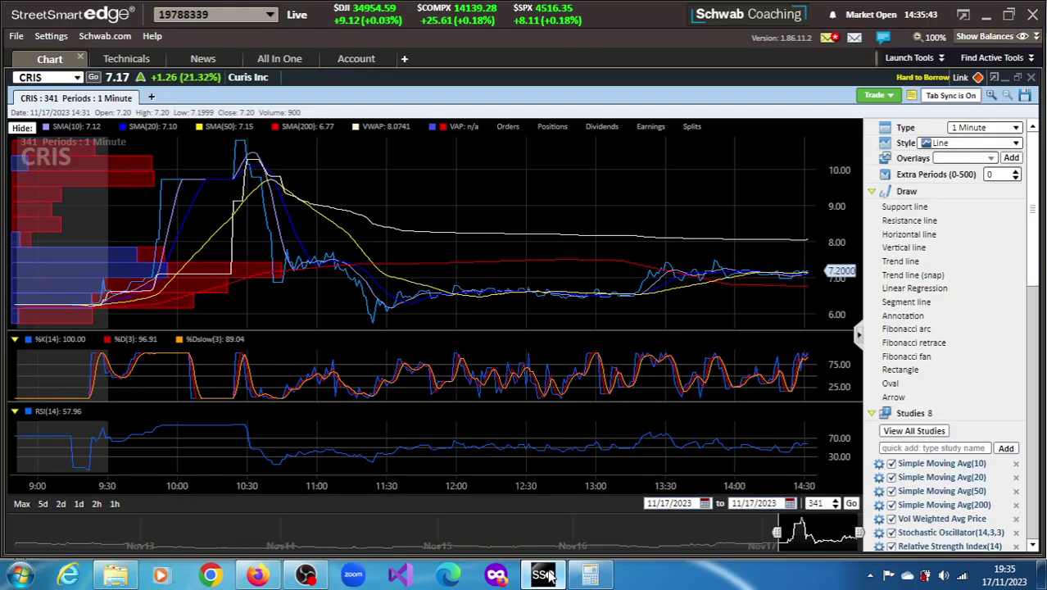
click(29, 76)
text(S)
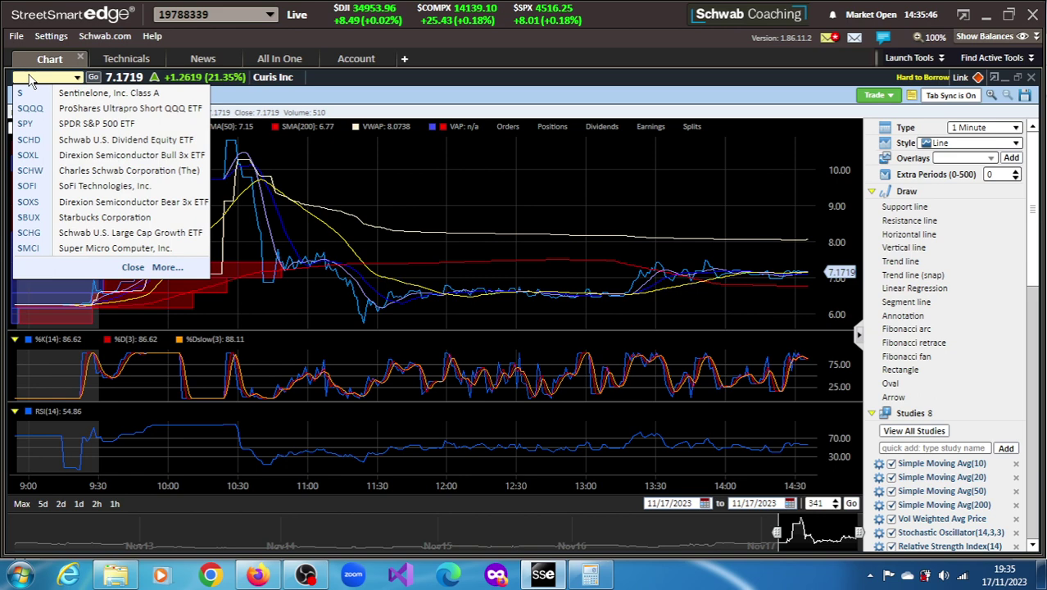
key(BackSpace)
text(GPS)
key(Return)
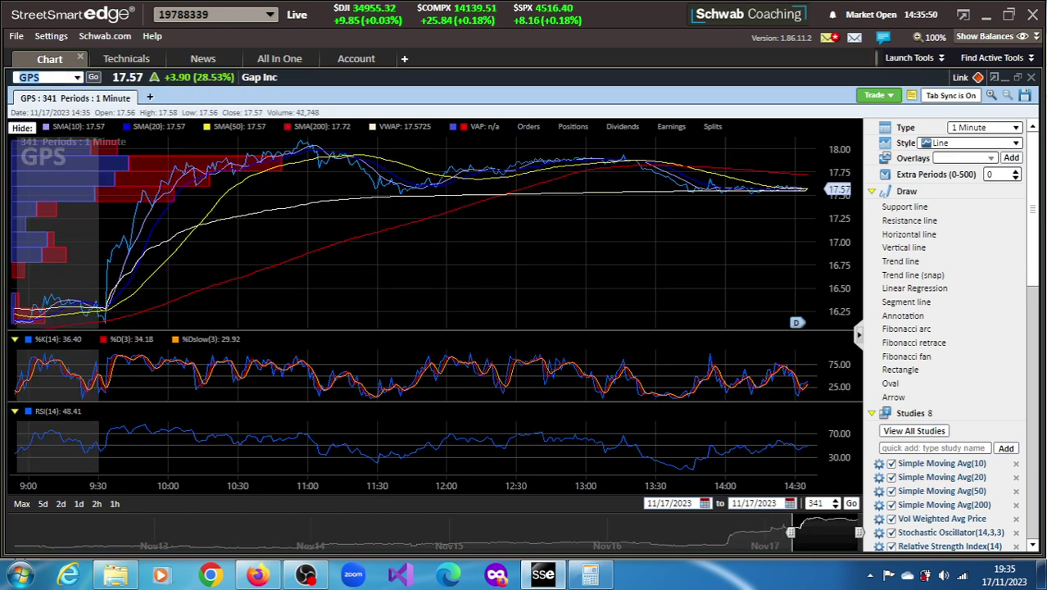
click(204, 59)
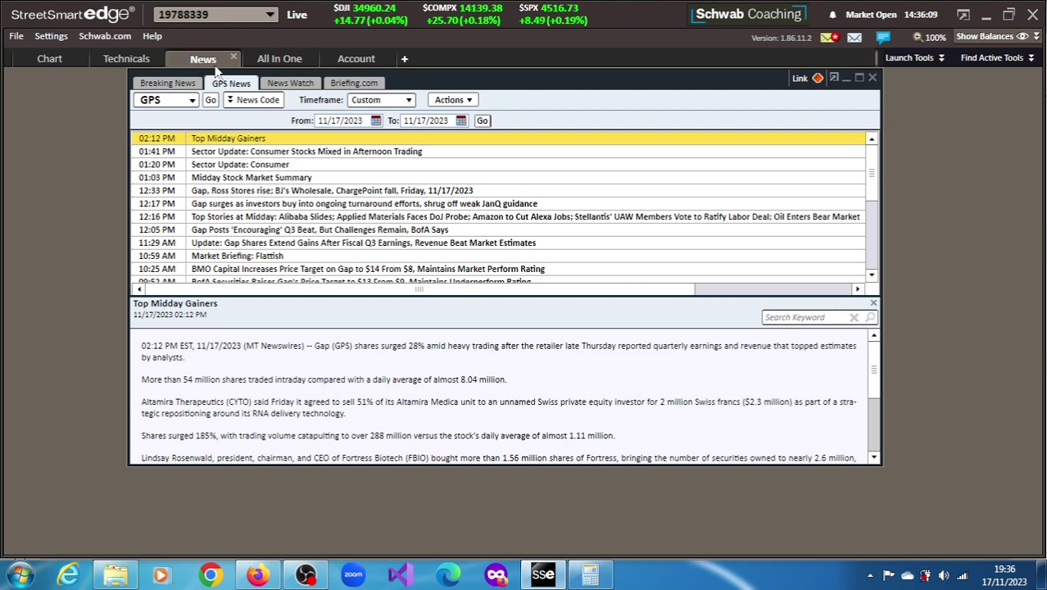
click(277, 59)
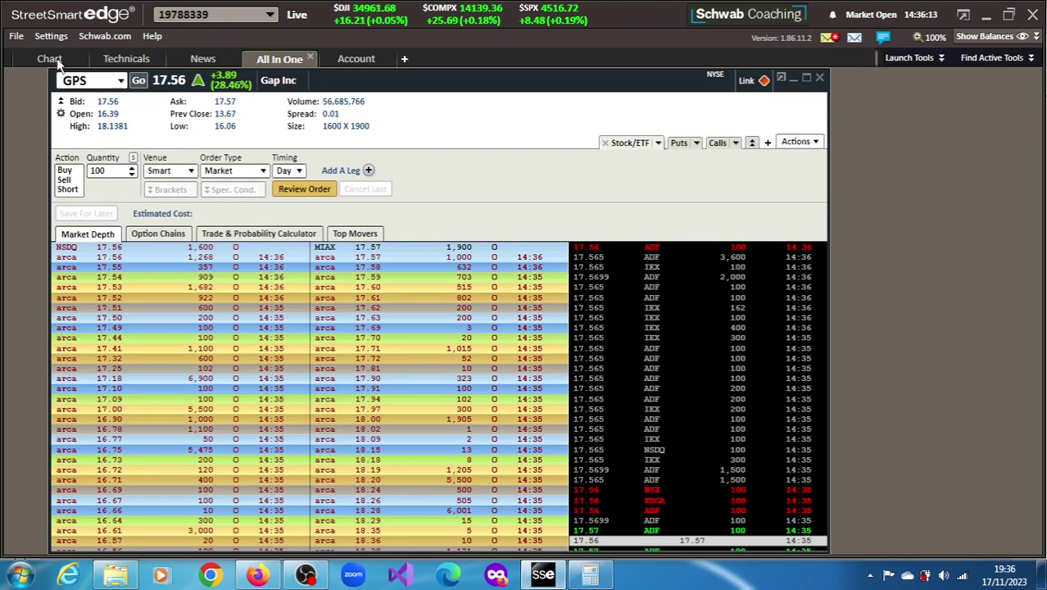
- Replace GPS with SAVE to show Spirit Airlines at 12.585 with its market depth
click(99, 80)
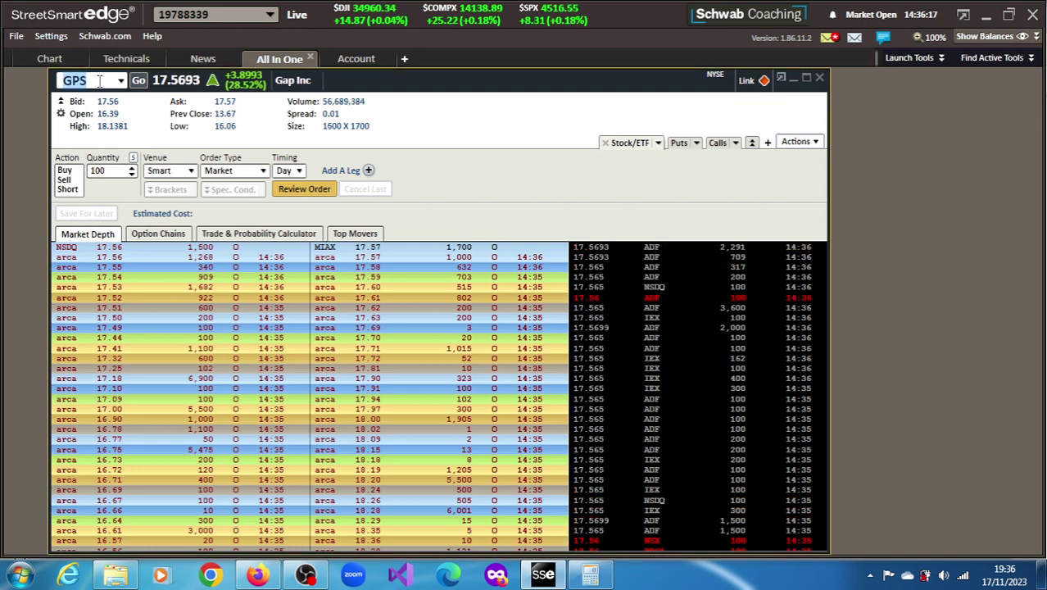
text(SAVE)
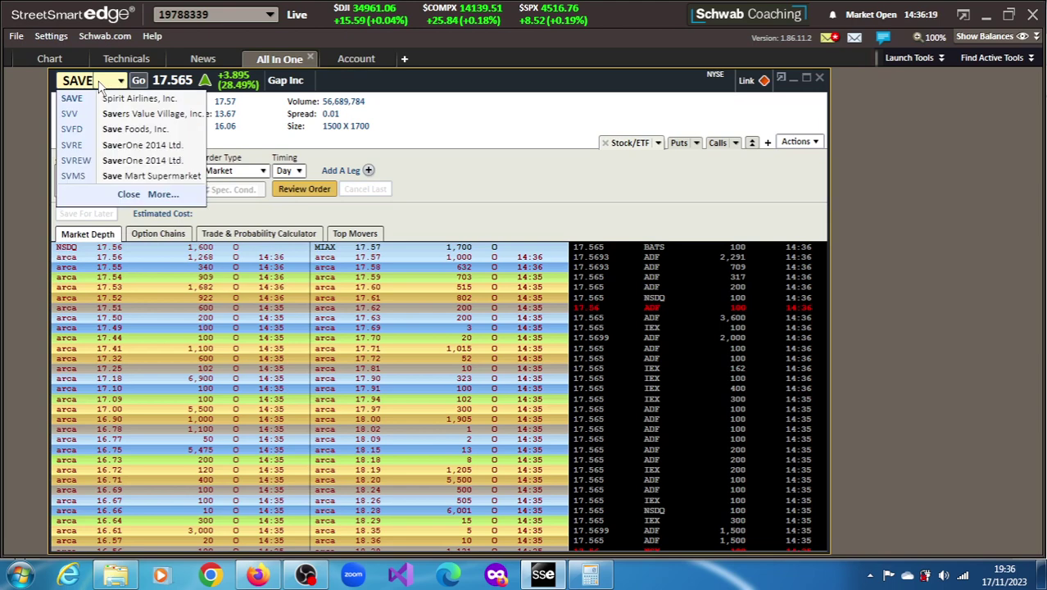
key(Return)
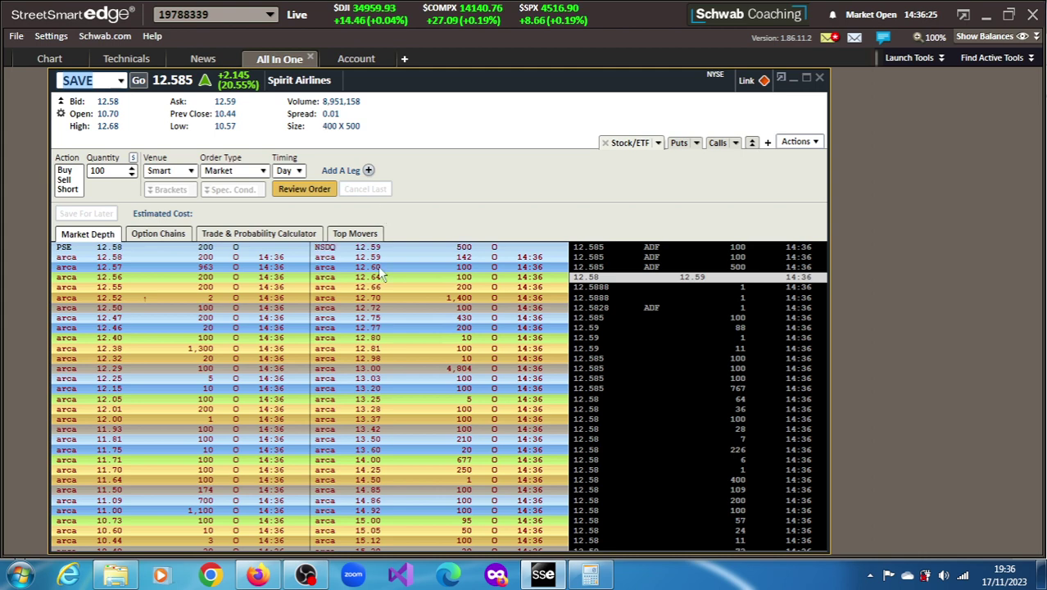
- Load Spirit Airlines (SAVE) in TradingView and set the chart to 1-week bars
click(258, 575)
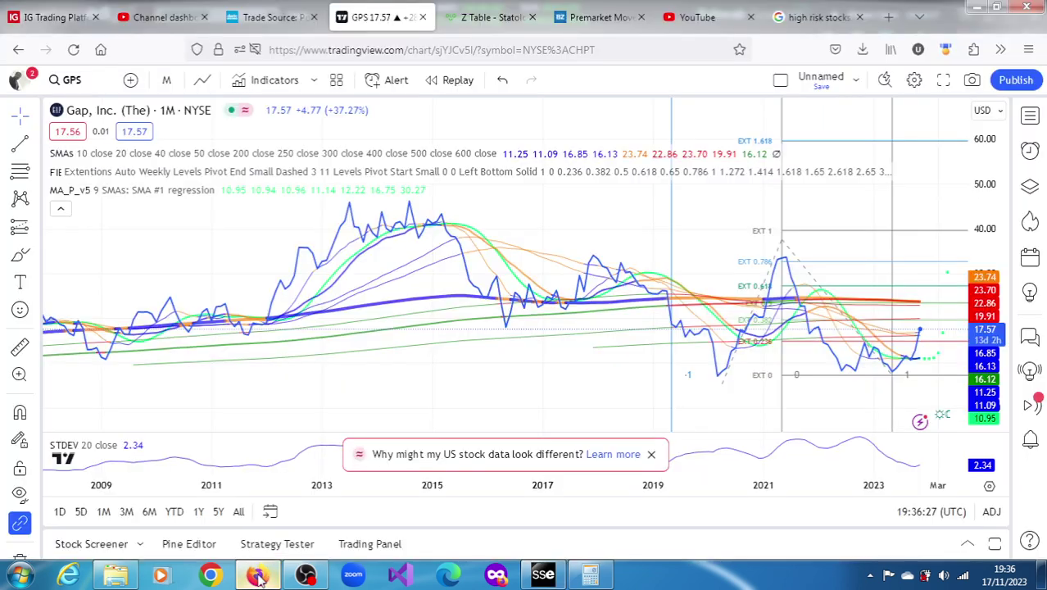
click(74, 81)
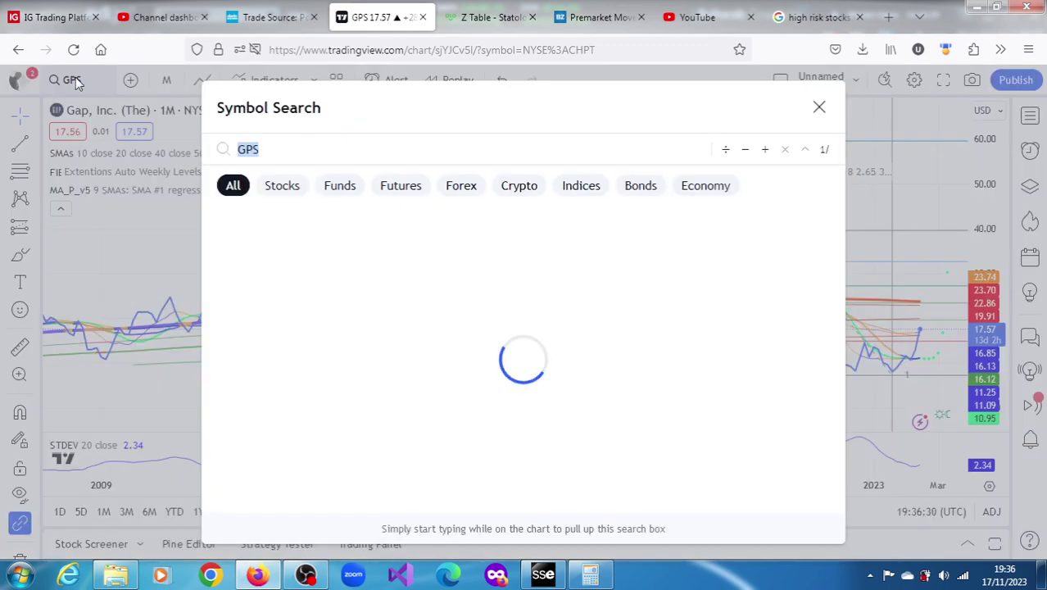
text(SAVE)
key(Return)
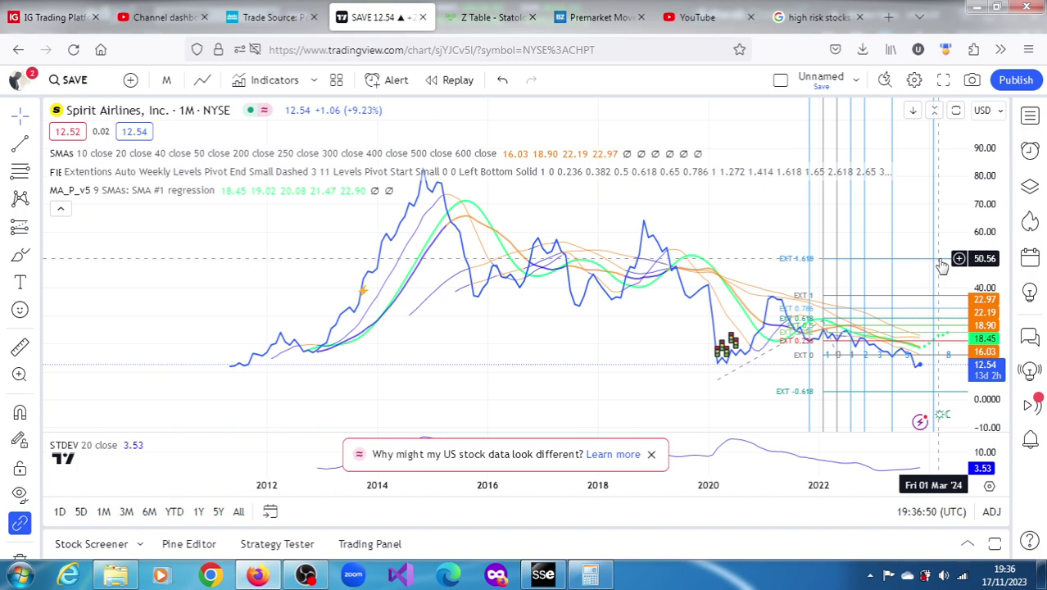
click(165, 81)
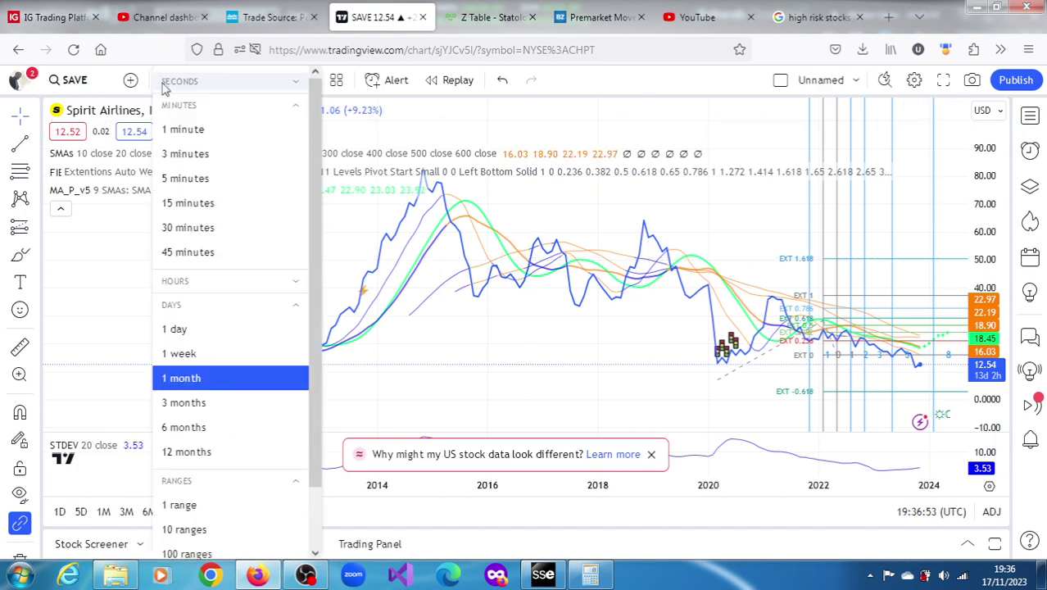
click(180, 353)
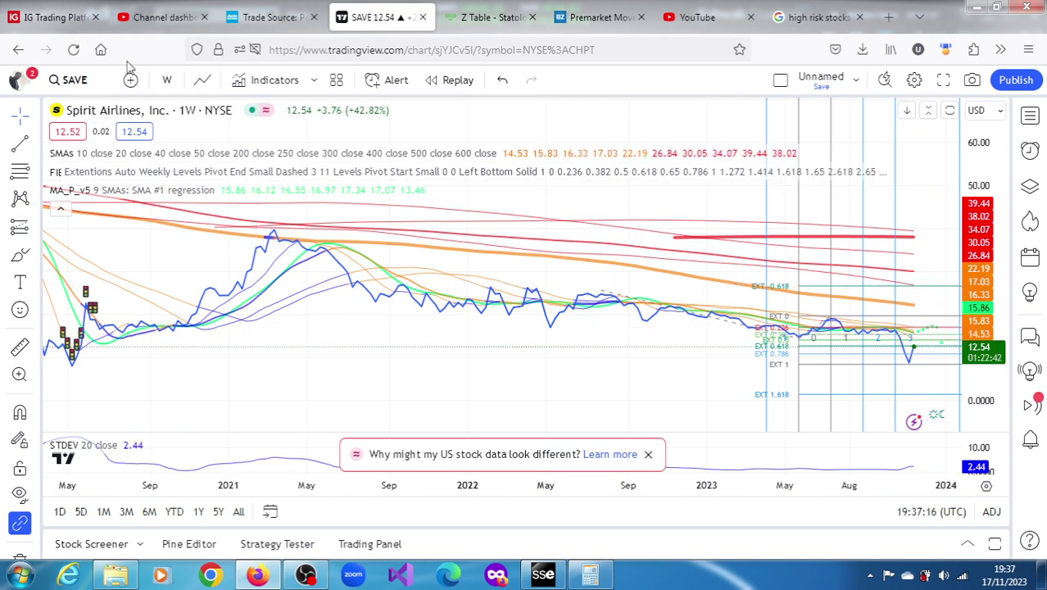
- Change the SAVE chart interval from 1 week to 1 day
click(167, 80)
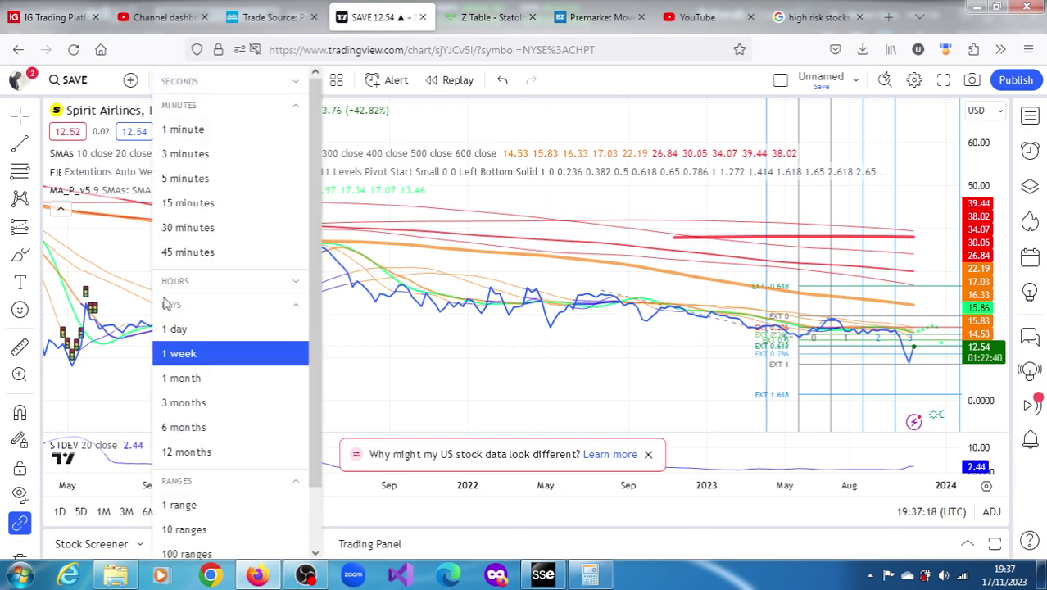
click(176, 328)
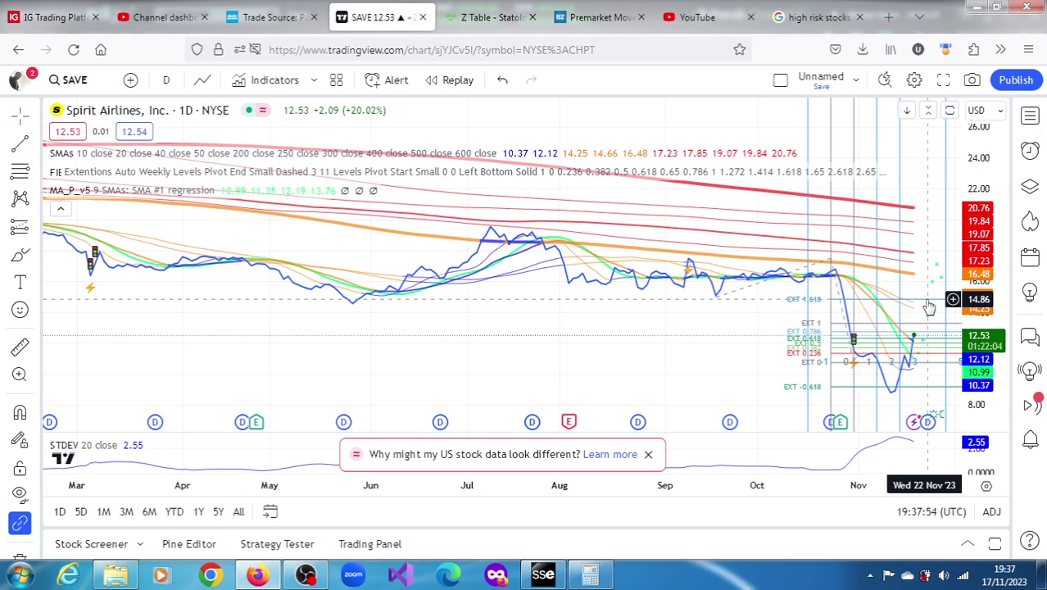
- Replace the StreetSmart Edge ticker with AVGO to show Broadcom's quote and depth
click(543, 576)
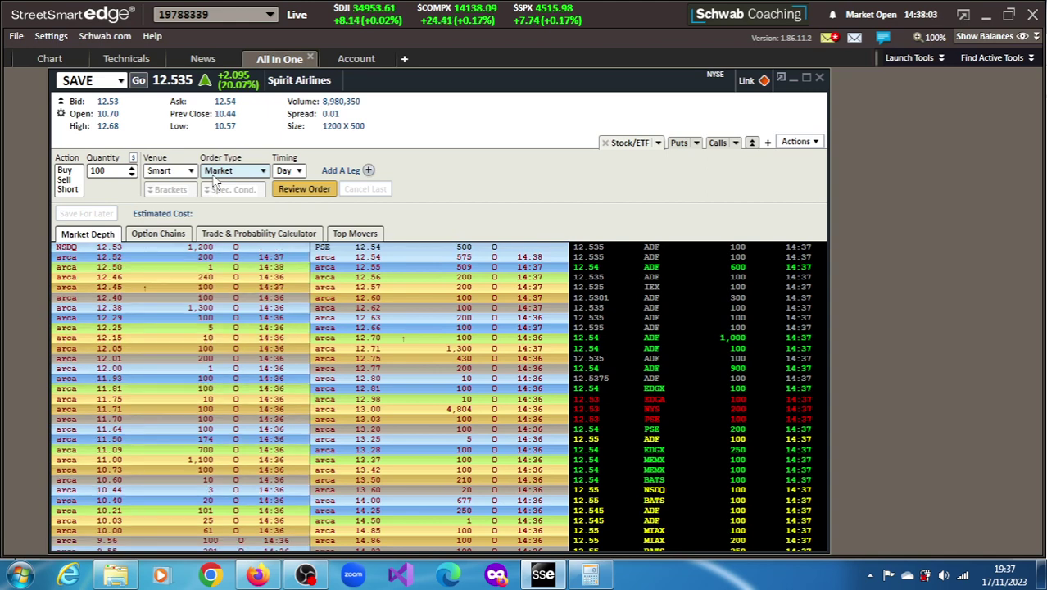
click(102, 82)
key(BackSpace)
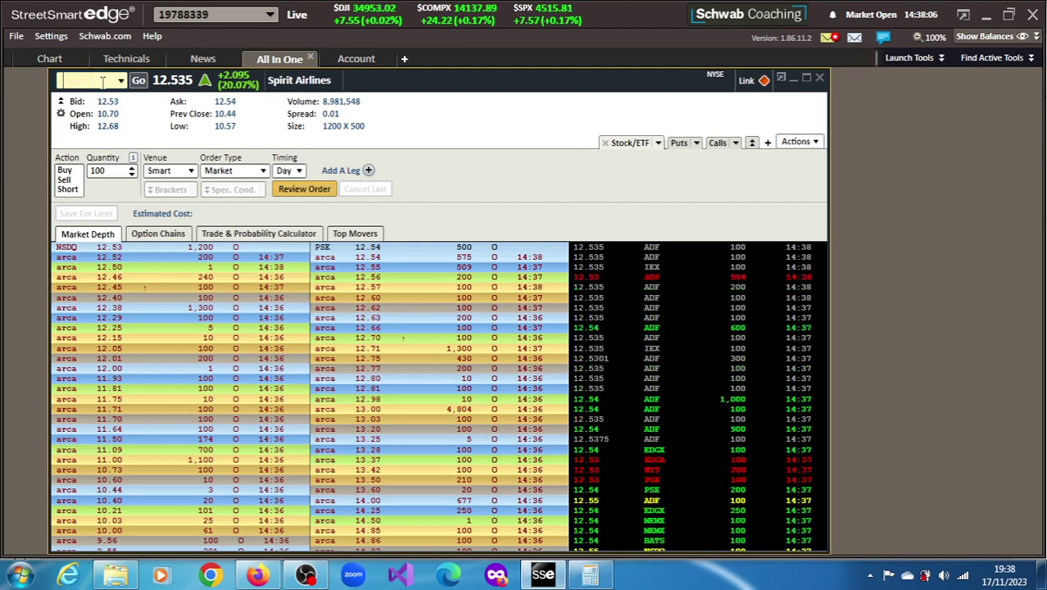
text(AVGO)
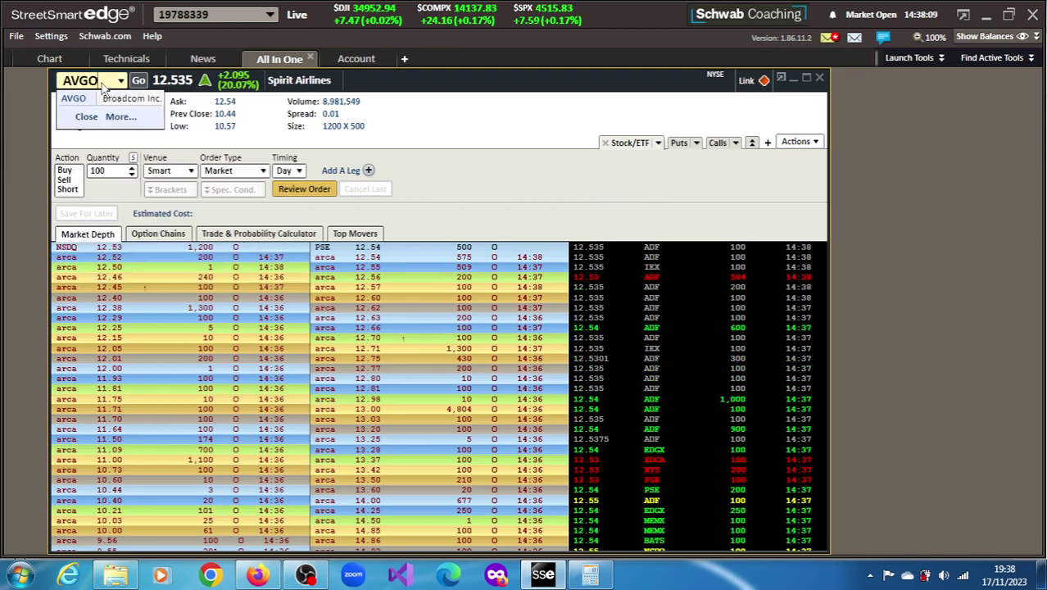
key(Return)
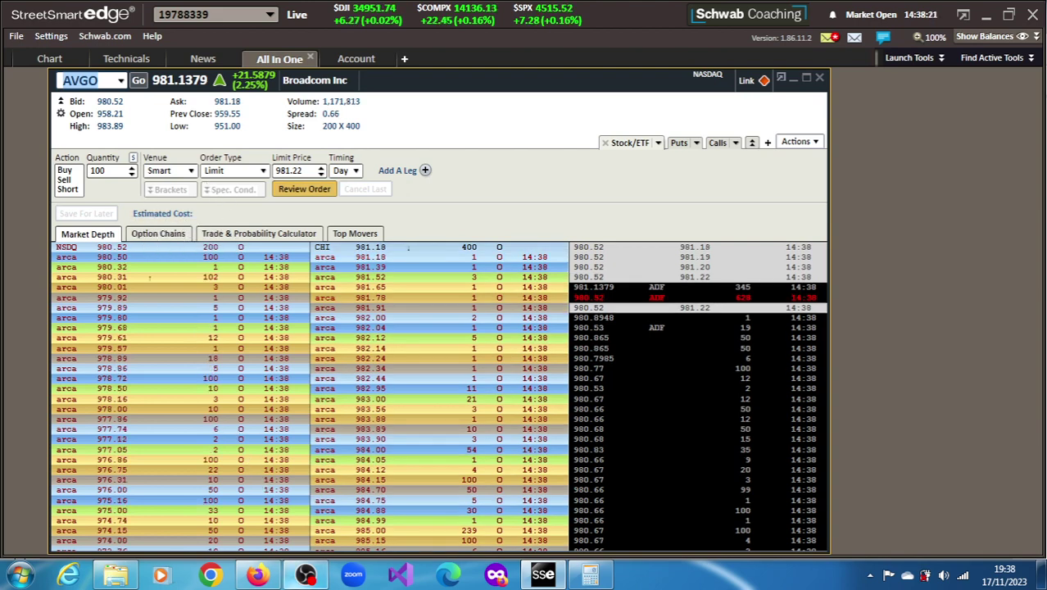
- Swap the TradingView daily chart symbol from SAVE to AVGO
click(269, 577)
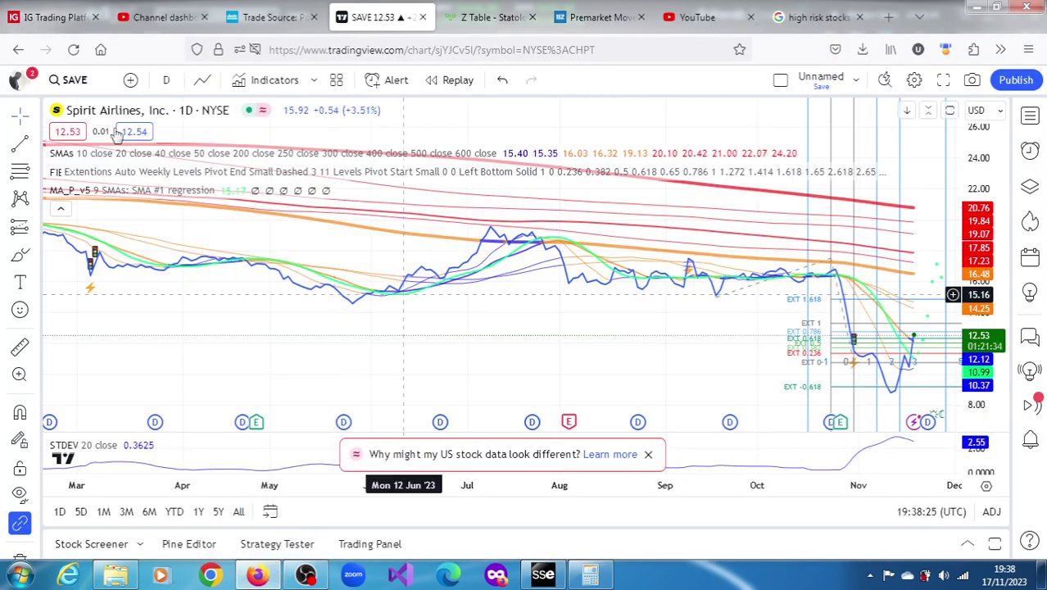
click(74, 80)
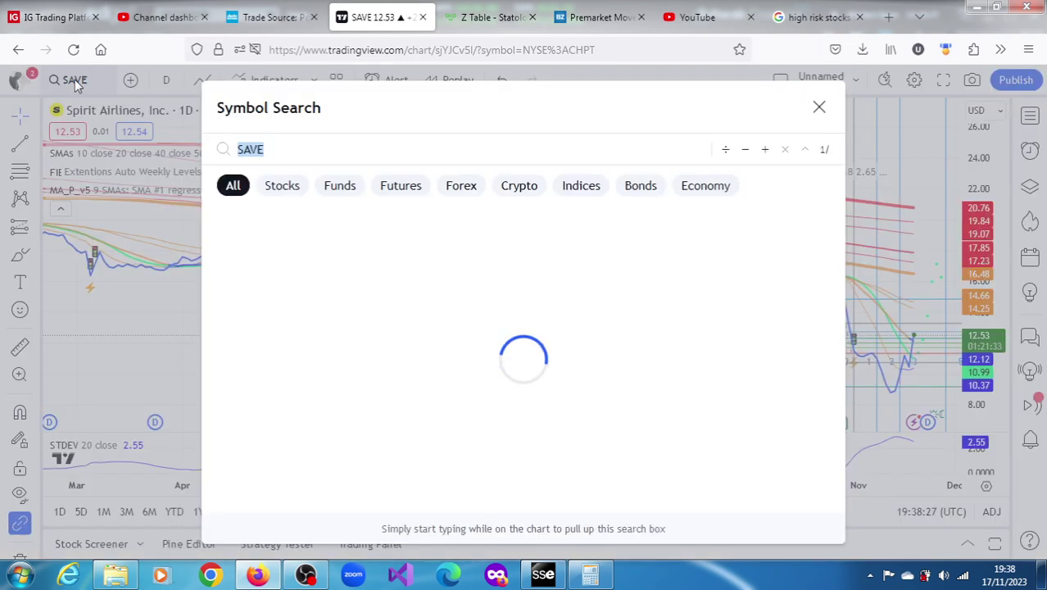
text(A)
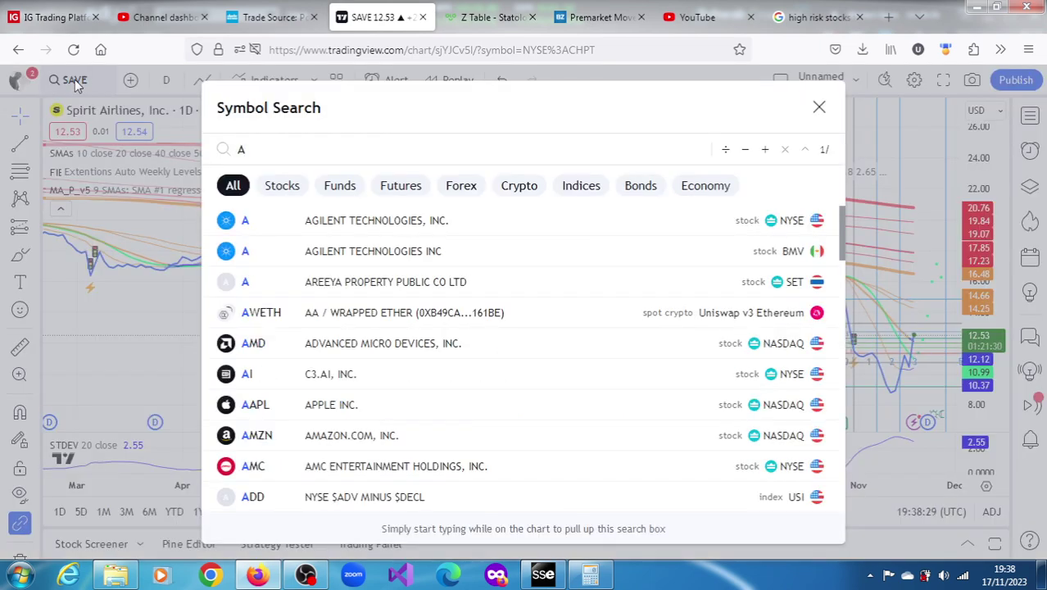
text(VGO)
key(Return)
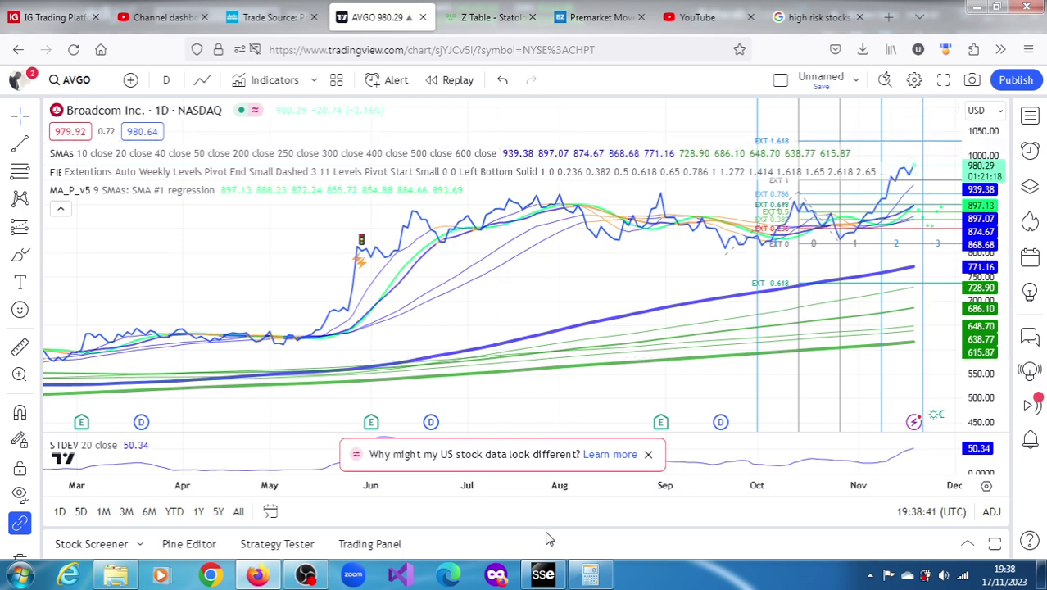
- Bring StreetSmart Edge back to the front showing the AVGO All In One page
click(544, 575)
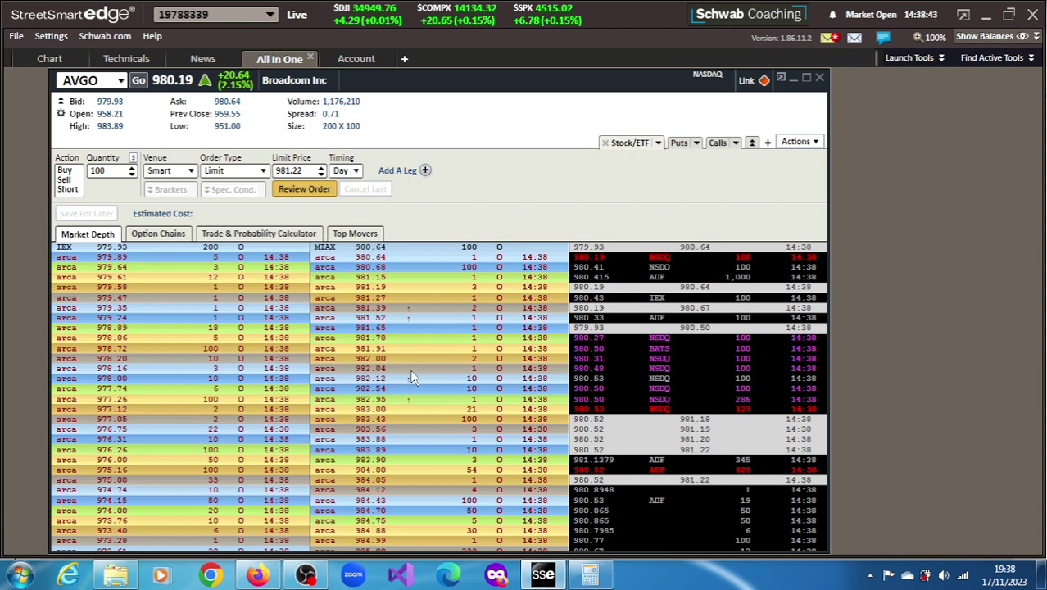